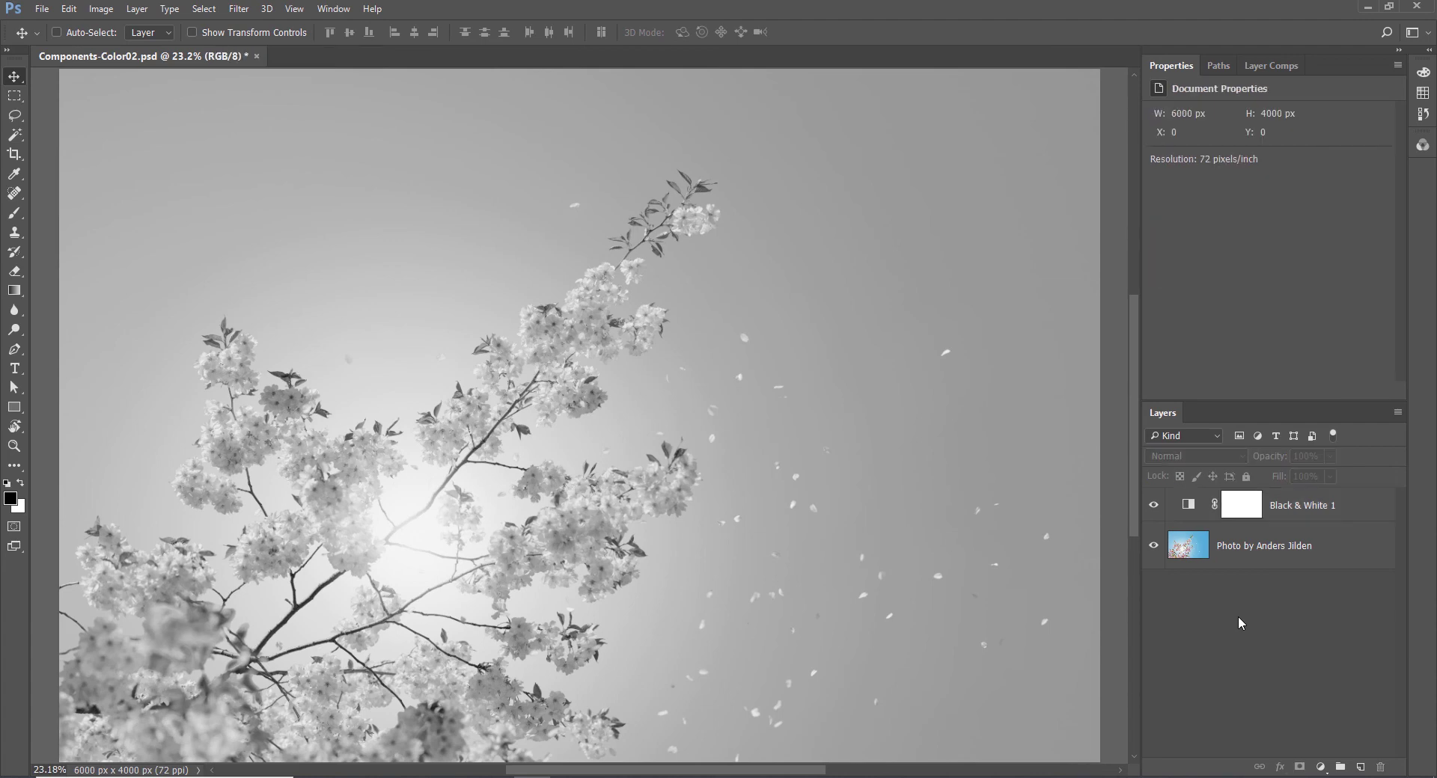
{"action": "left_click", "coordinate": [1315, 517]}
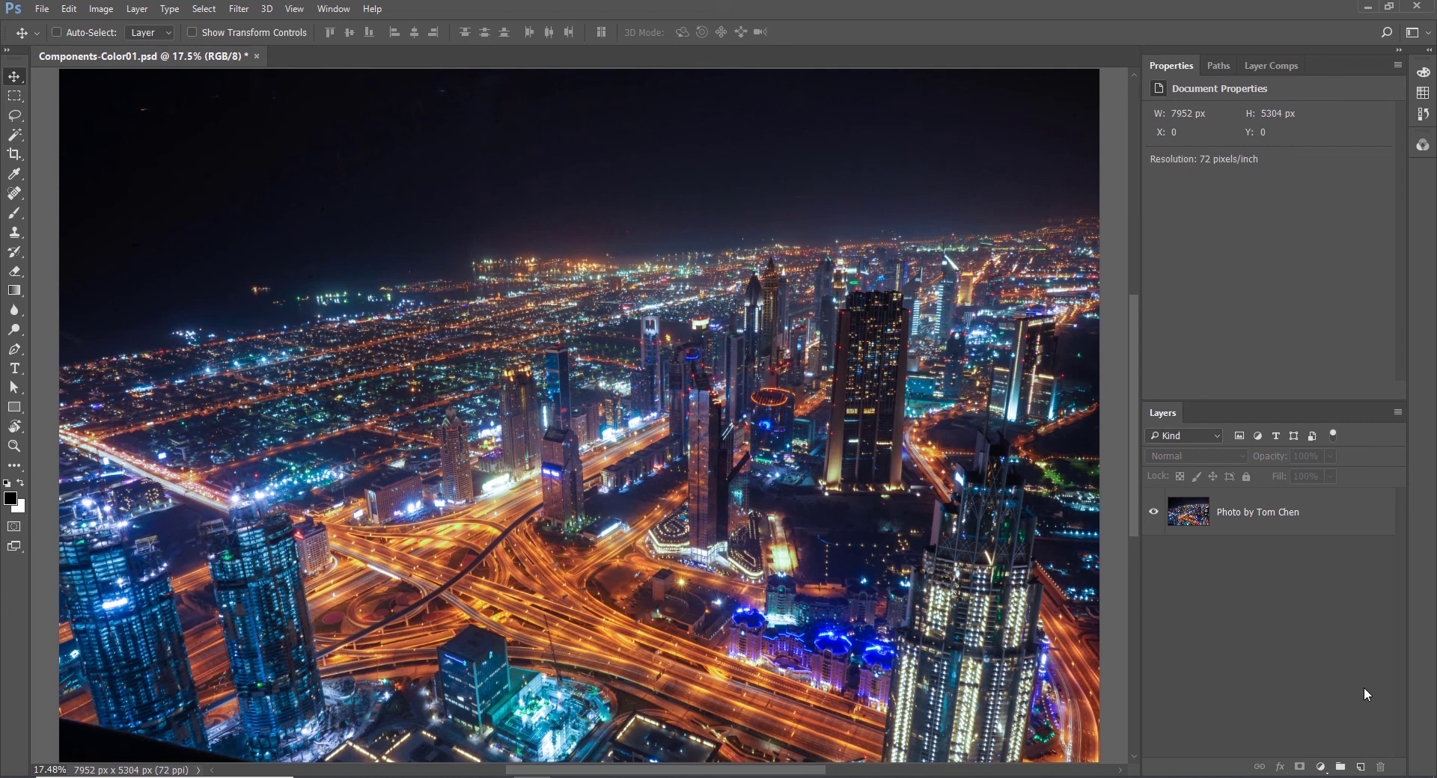
Add a Color Balance adjustment layer above the night city photo with midtones at Cyan-Red +39 and Yellow-Blue -47.
{"action": "left_click", "coordinate": [1320, 767]}
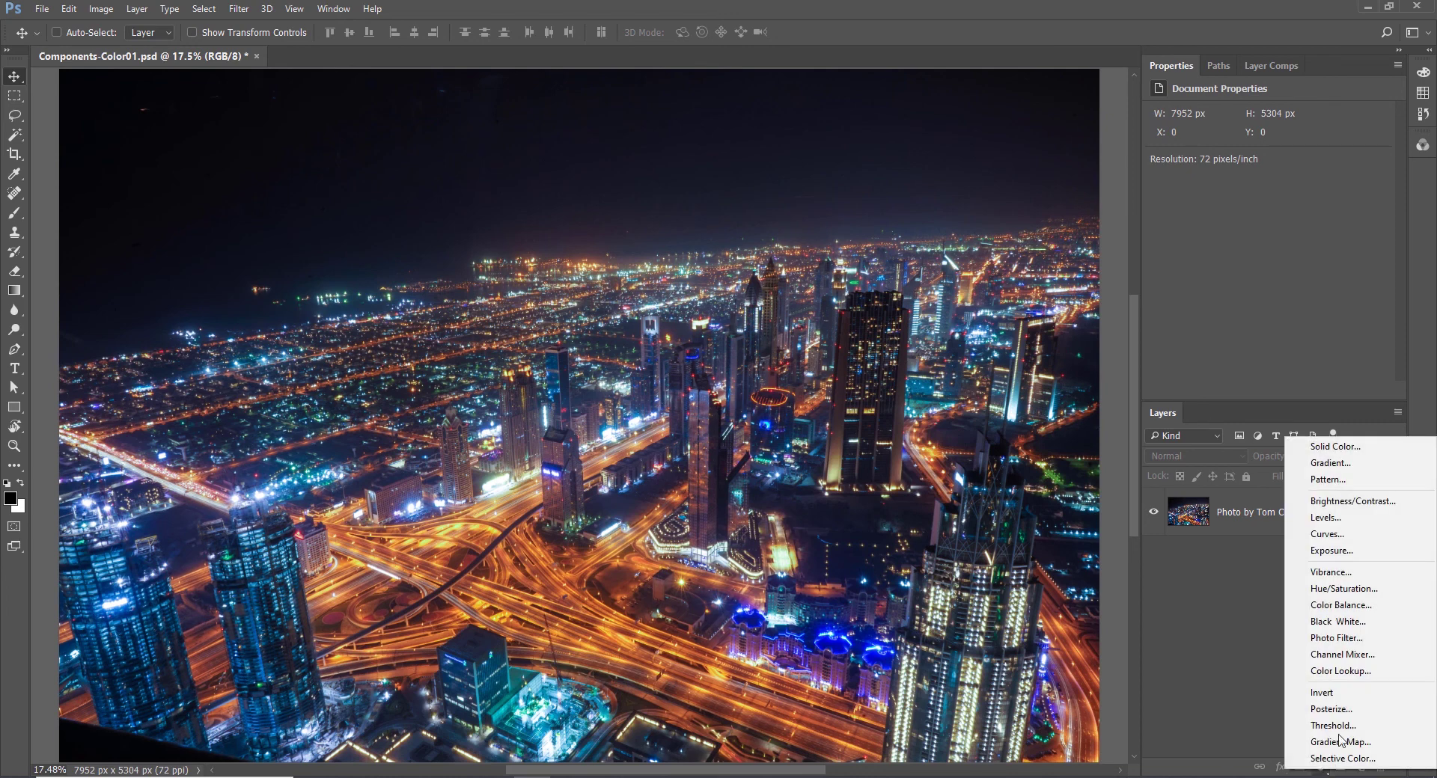
{"action": "left_click", "coordinate": [1344, 605]}
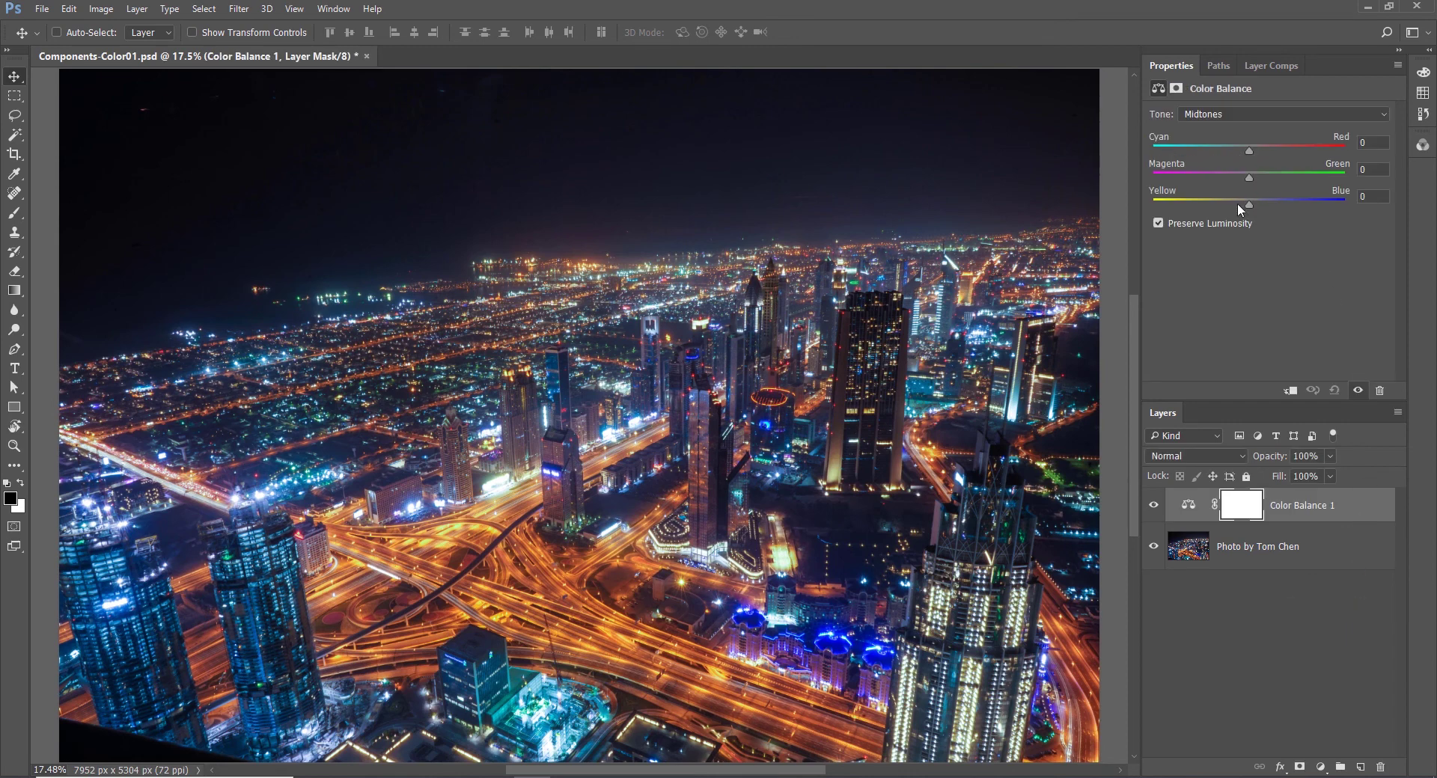
{"action": "left_click_drag", "start_coordinate": [1244, 205], "coordinate": [1203, 204]}
{"action": "left_click_drag", "start_coordinate": [1248, 149], "coordinate": [1287, 147]}
Set the Color Balance highlights to Cyan-Red +17 and Yellow-Blue -35.
{"action": "left_click", "coordinate": [1219, 116]}
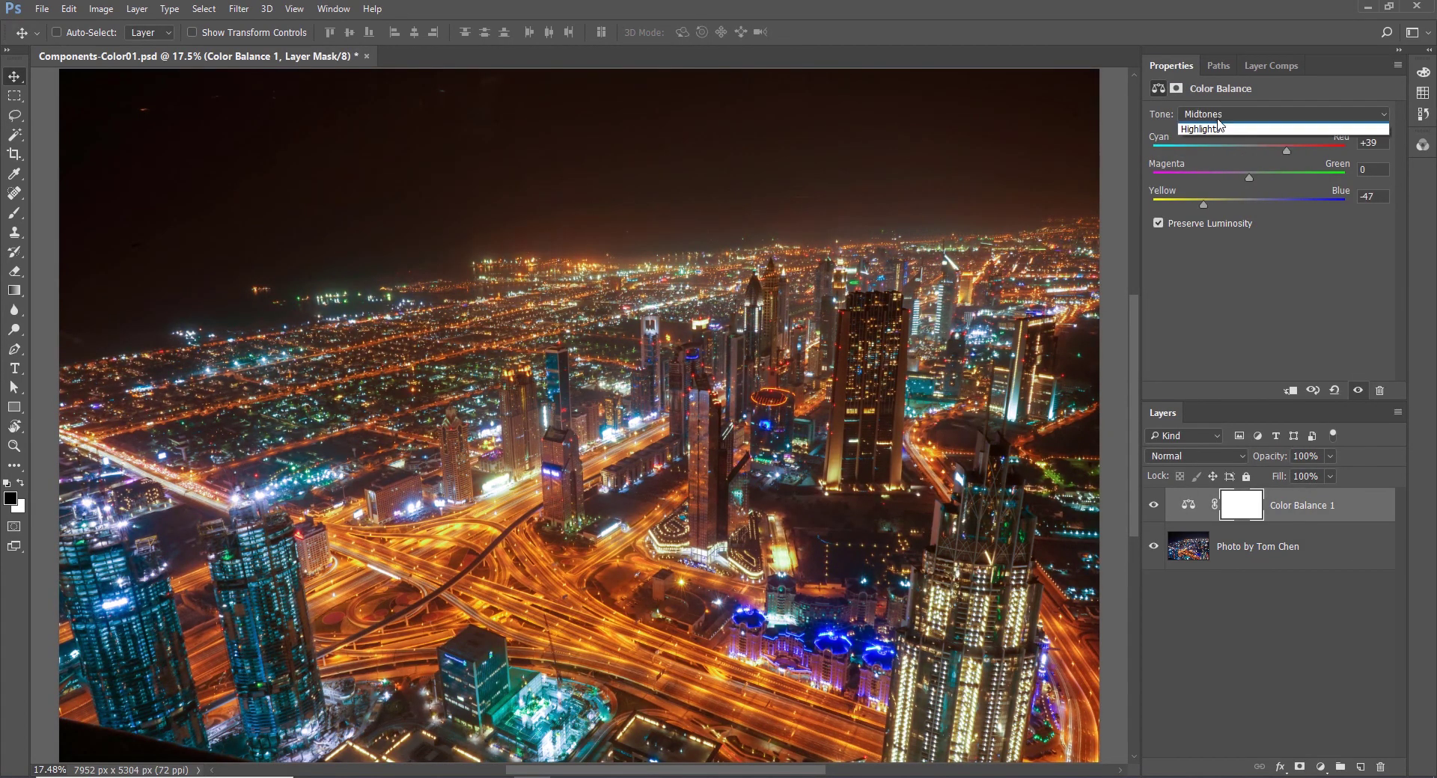
{"action": "left_click", "coordinate": [1204, 129]}
{"action": "left_click_drag", "start_coordinate": [1249, 204], "coordinate": [1215, 204]}
{"action": "left_click_drag", "start_coordinate": [1249, 147], "coordinate": [1263, 147]}
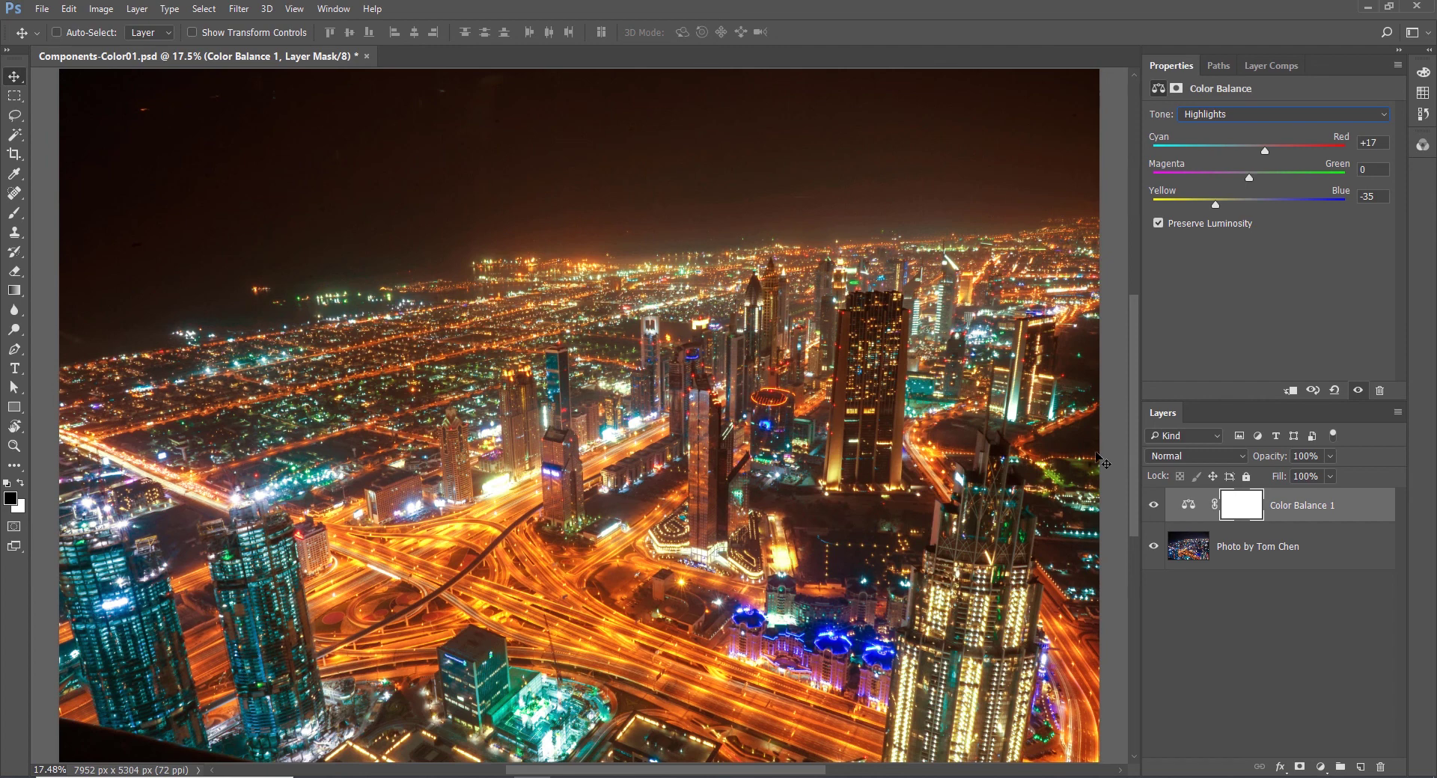
Set the Color Balance layer's blend mode to Color and compare the photo with the layer hidden and shown.
{"action": "left_click", "coordinate": [1225, 458]}
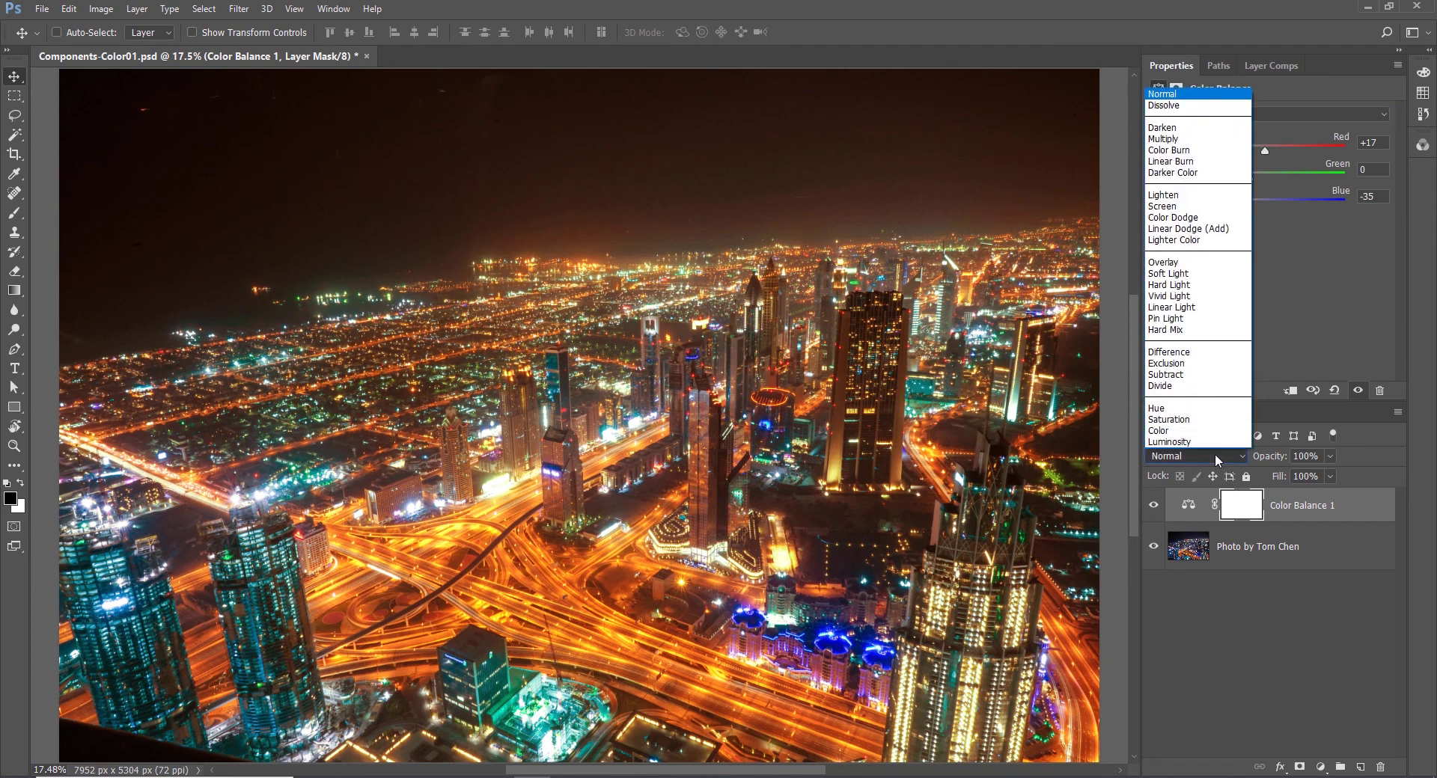
{"action": "left_click", "coordinate": [1167, 416]}
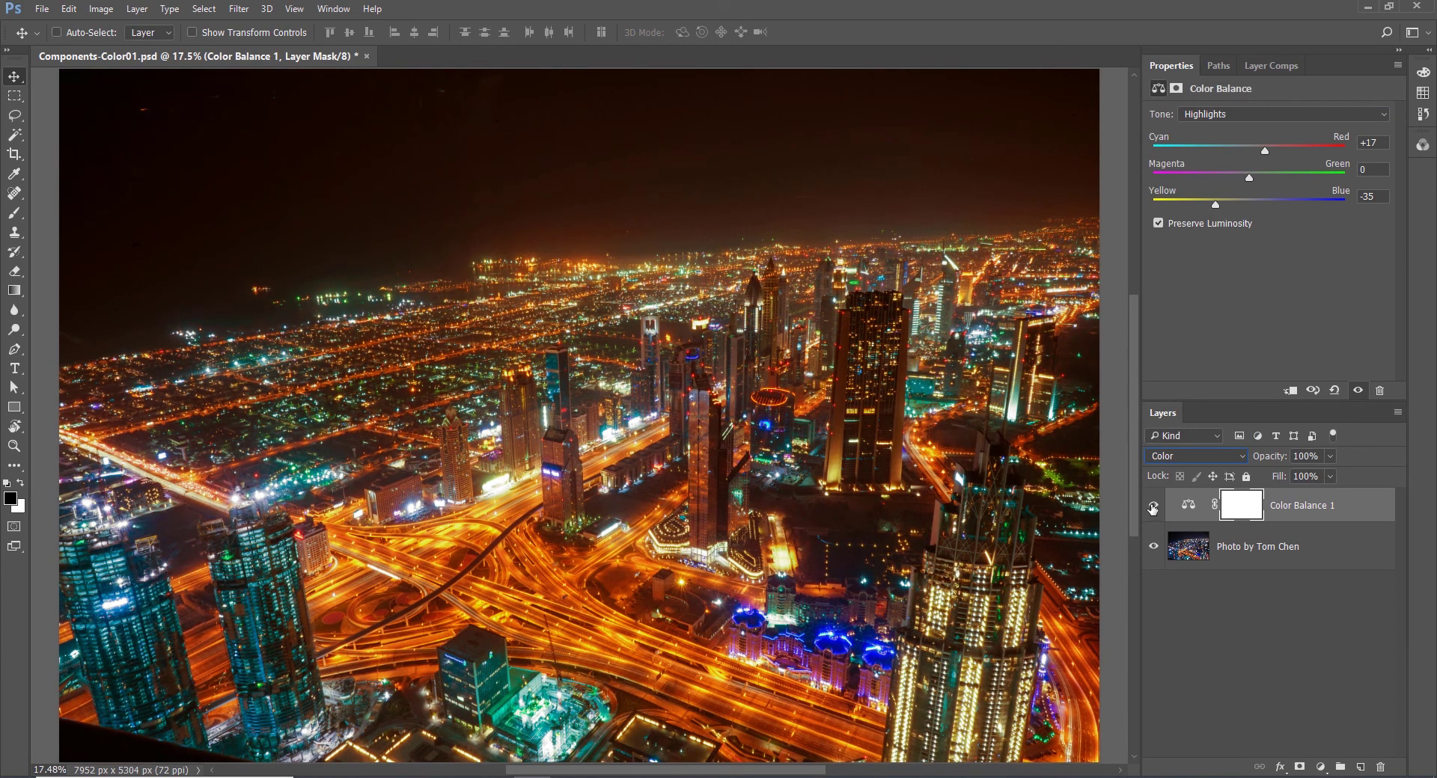
{"action": "left_click", "coordinate": [1152, 509]}
{"action": "left_click", "coordinate": [1152, 509]}
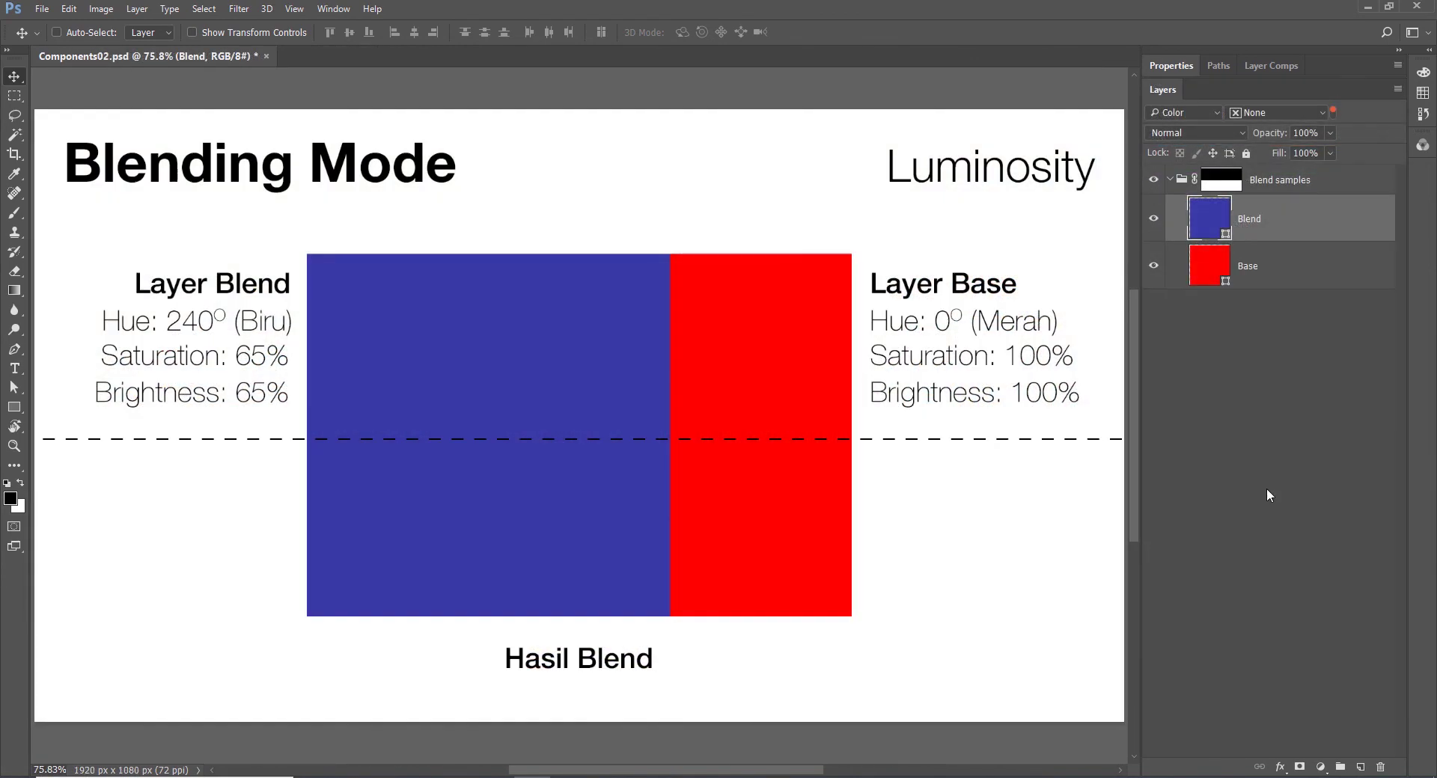
Change the blend mode of the blue Blend layer to Luminosity.
{"action": "left_click", "coordinate": [1268, 489]}
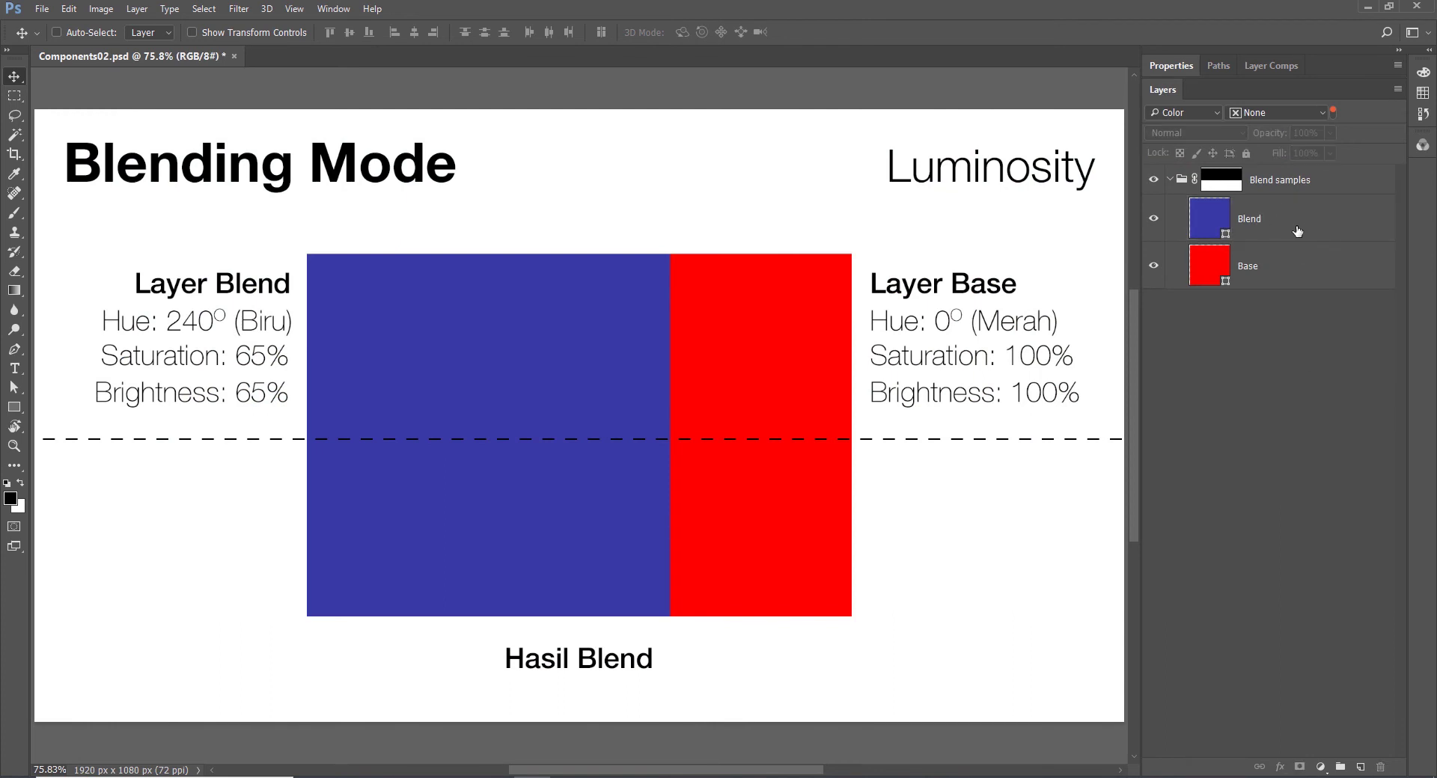
{"action": "left_click", "coordinate": [1232, 211]}
{"action": "left_click", "coordinate": [1196, 132]}
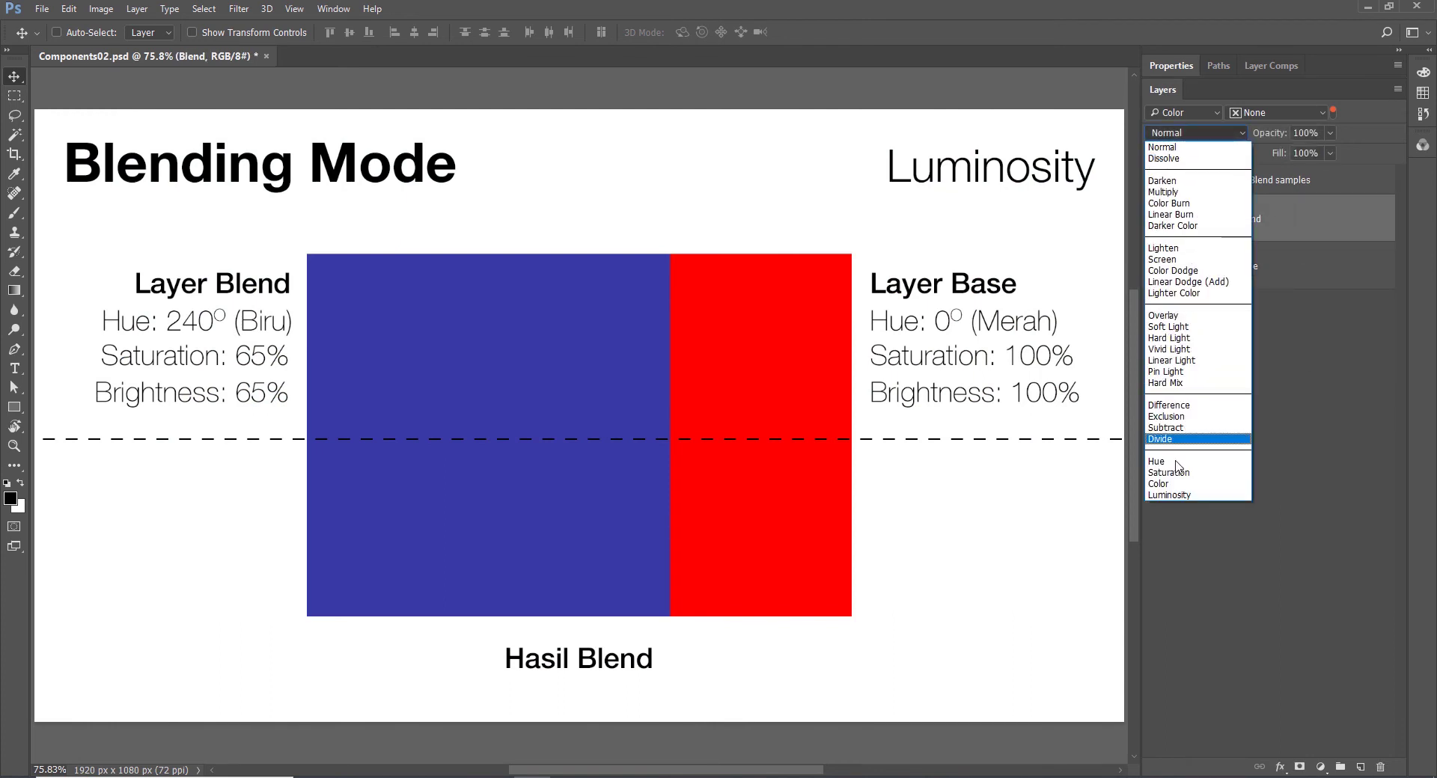
{"action": "left_click", "coordinate": [1173, 496]}
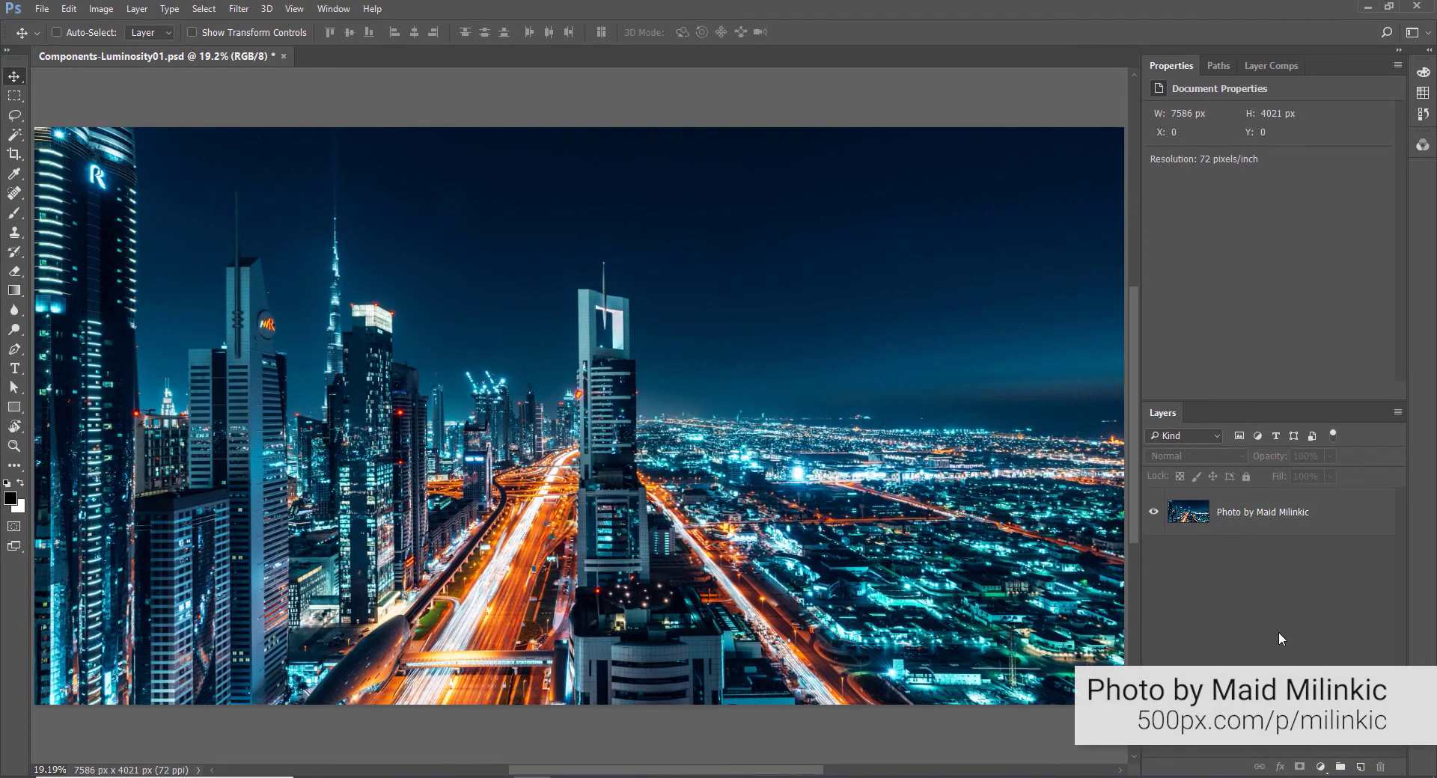
Add a Curves adjustment layer above the skyline photo and set its blend mode to Luminosity.
{"action": "left_click", "coordinate": [1320, 767]}
{"action": "left_click", "coordinate": [1334, 534]}
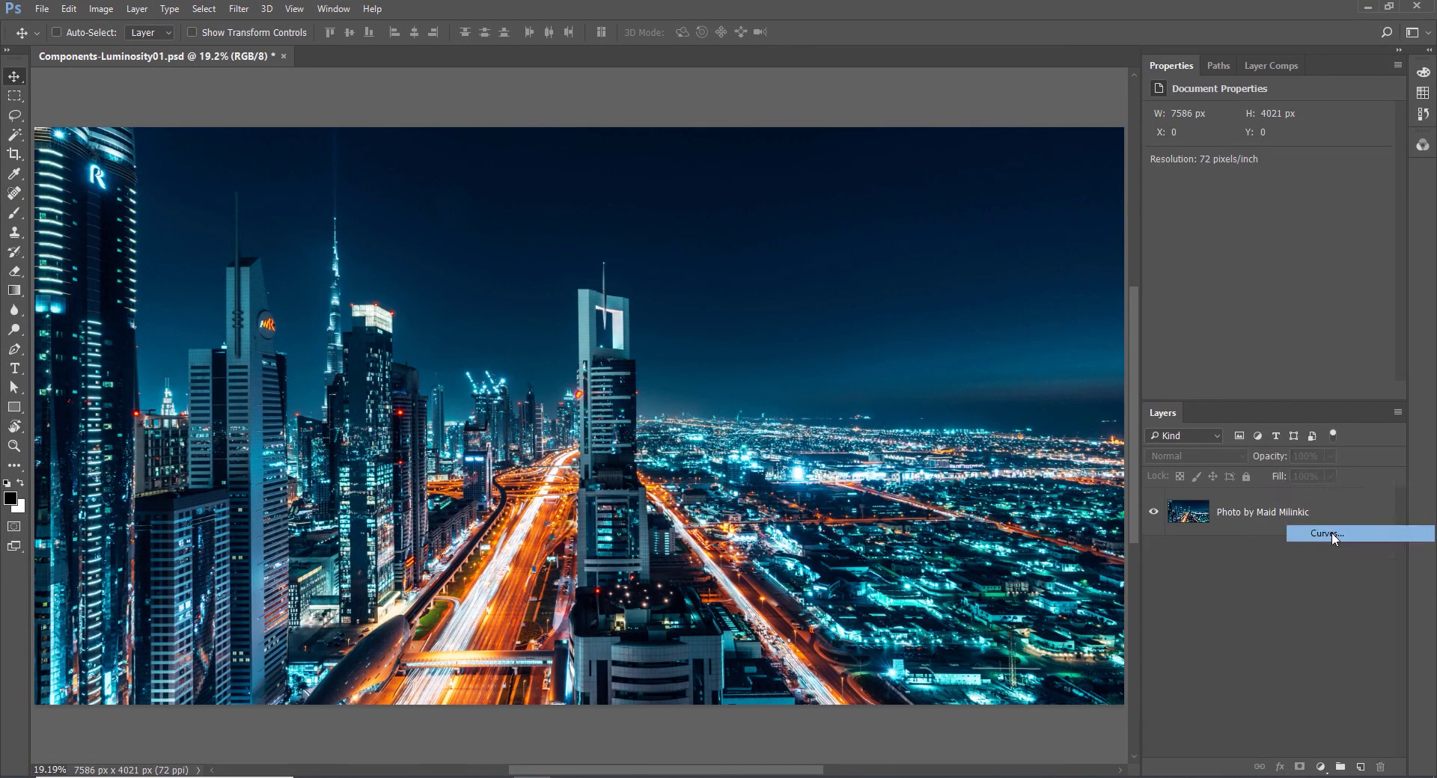
{"action": "left_click", "coordinate": [1178, 459]}
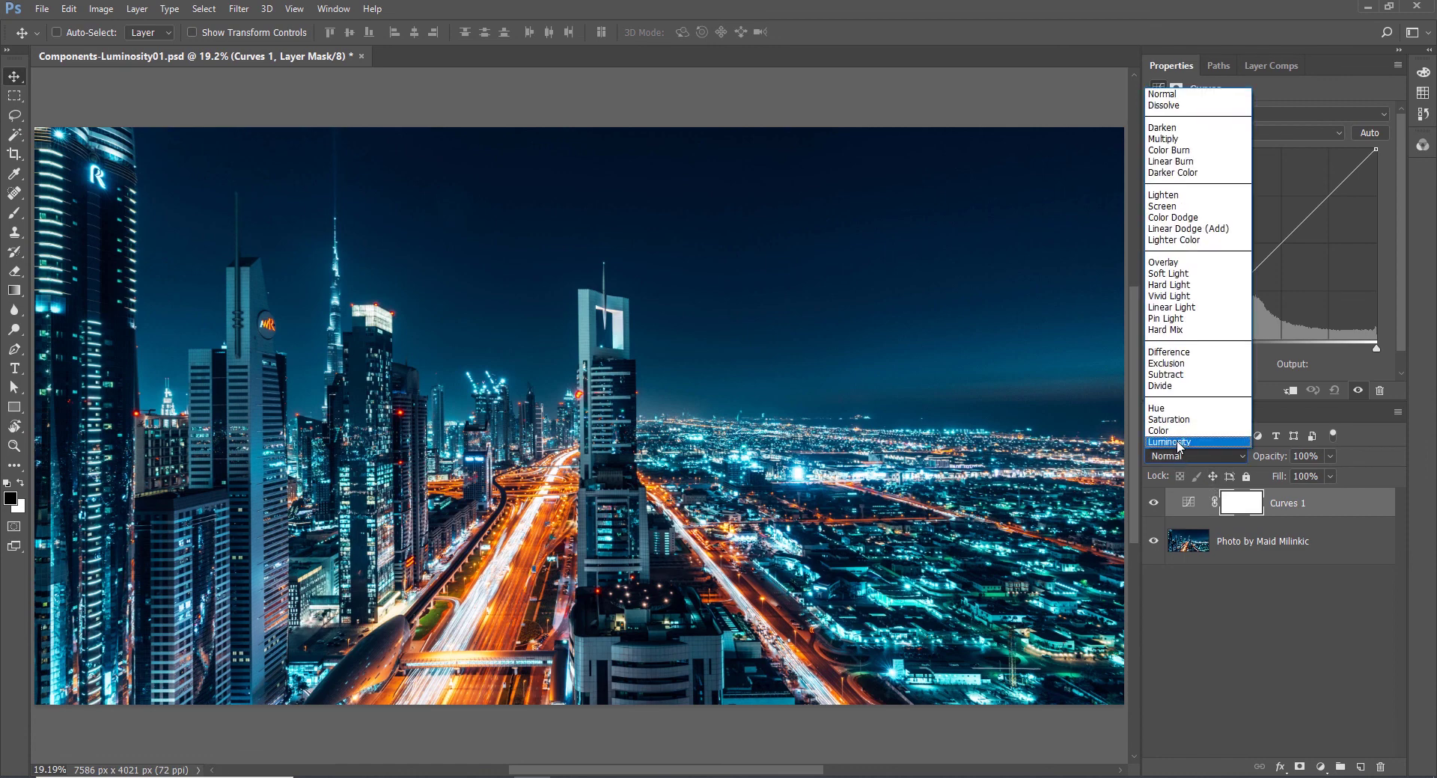
{"action": "left_click", "coordinate": [1187, 437]}
Reshape the curve by sampling the photo, brightening the sky, darkening the highway and lifting the distant city, and compare before and after.
{"action": "left_click", "coordinate": [1156, 135]}
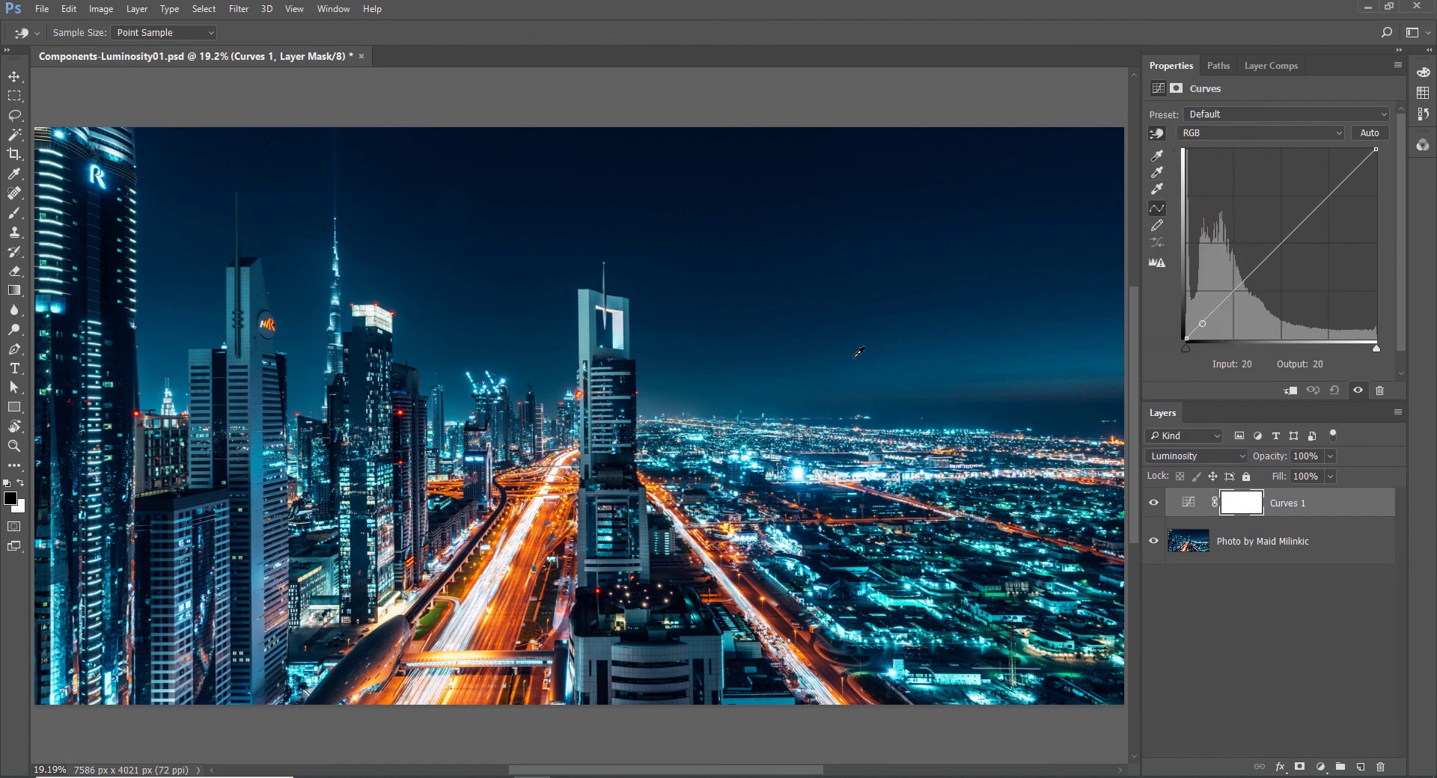
{"action": "left_click", "coordinate": [474, 275]}
{"action": "left_click_drag", "start_coordinate": [475, 275], "coordinate": [475, 265]}
{"action": "left_click_drag", "start_coordinate": [538, 592], "coordinate": [541, 616]}
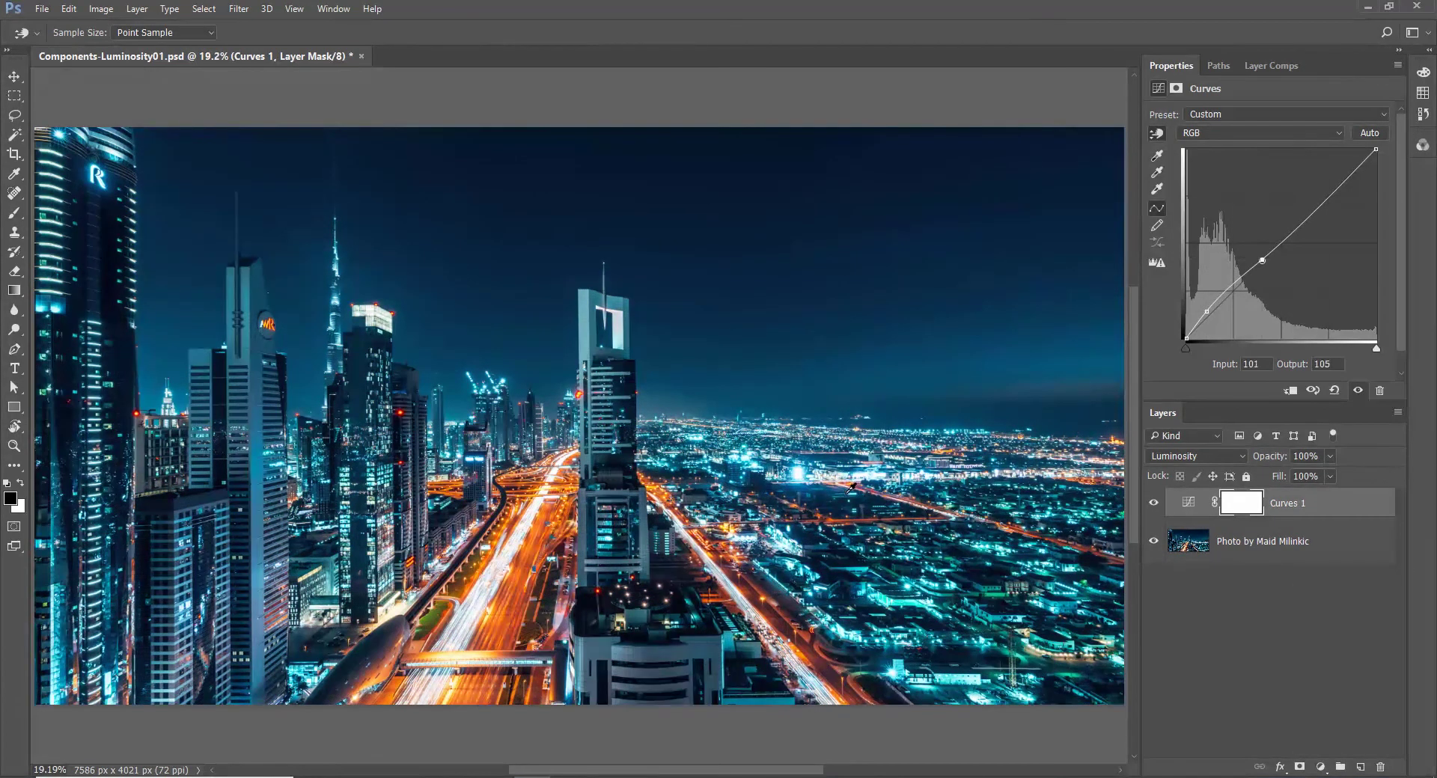
{"action": "left_click_drag", "start_coordinate": [854, 492], "coordinate": [853, 483]}
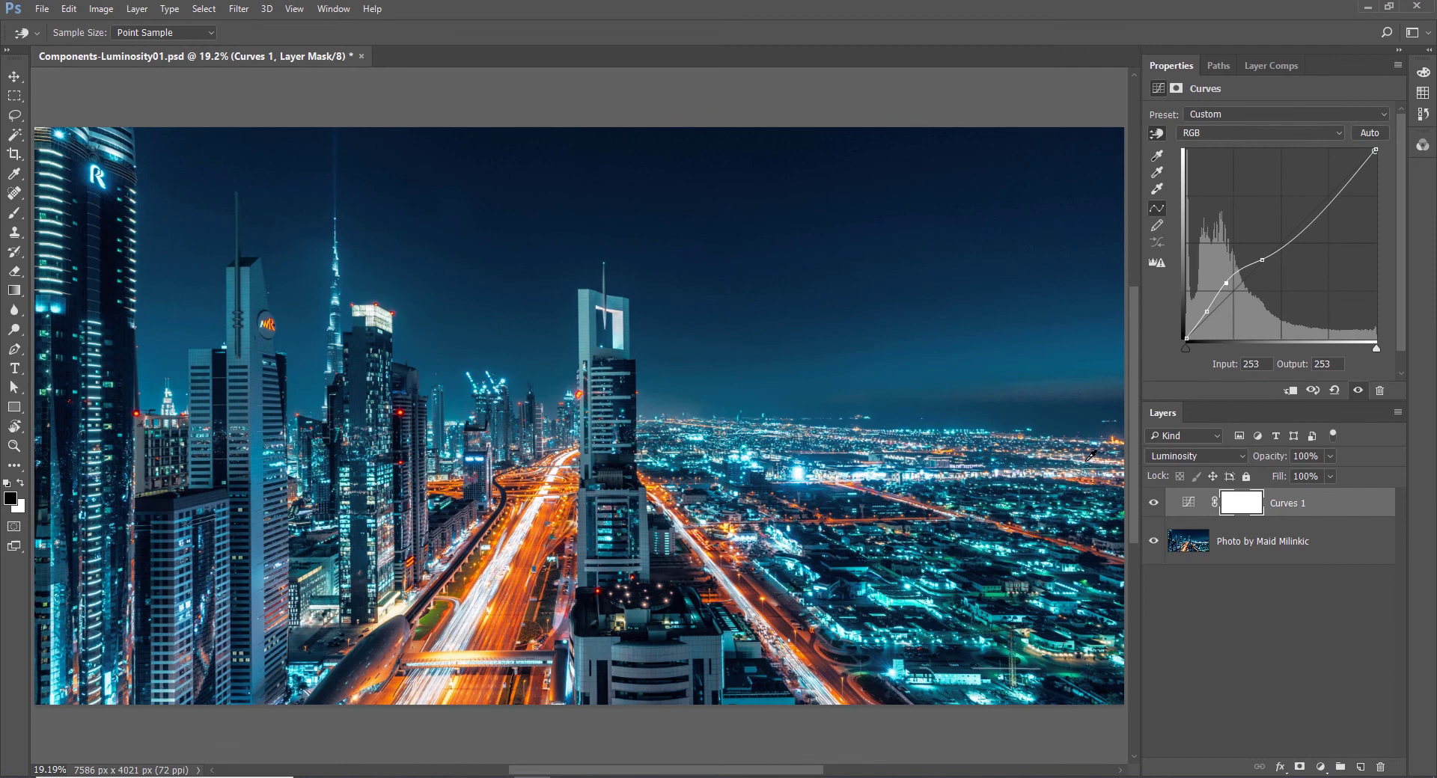
{"action": "left_click", "coordinate": [1154, 506]}
{"action": "left_click", "coordinate": [1154, 507]}
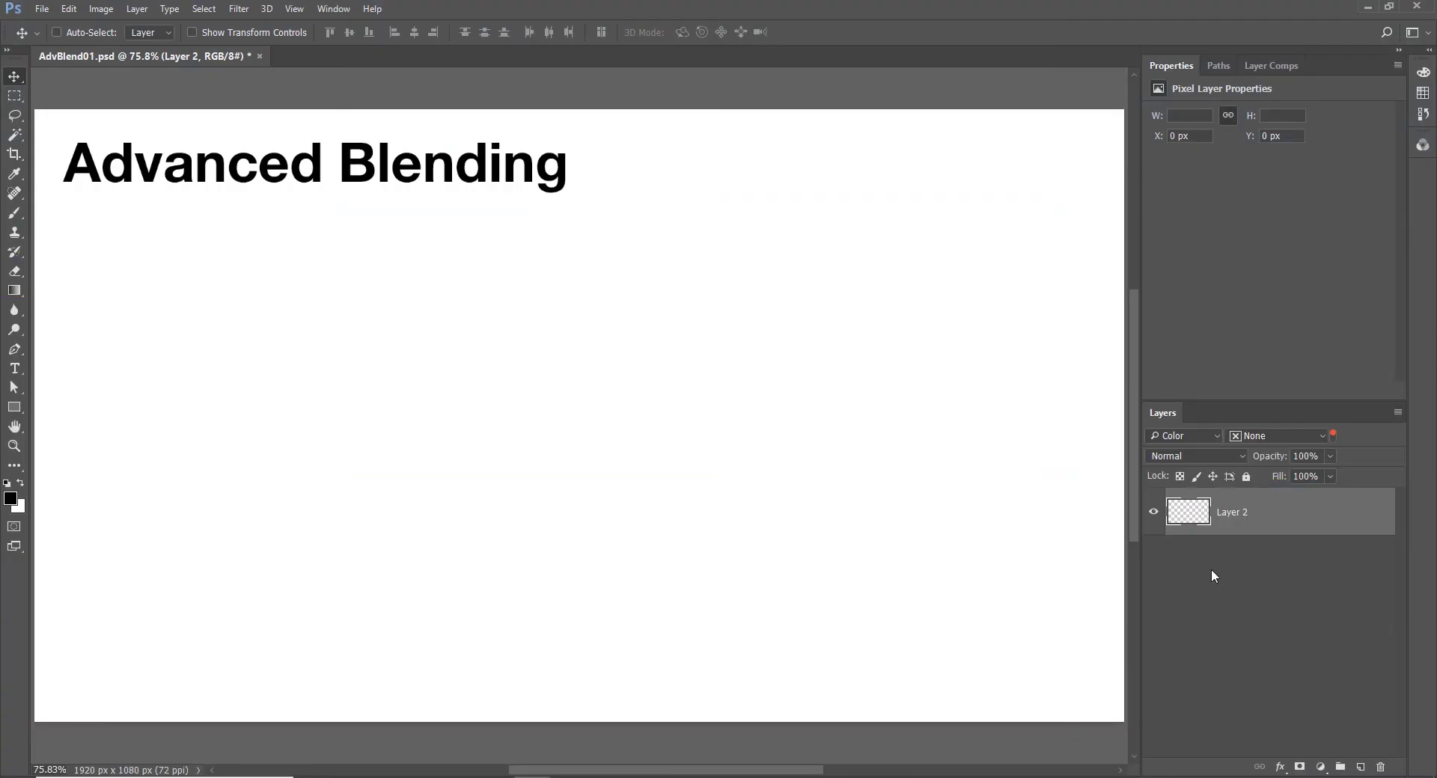
Open the blending options of Layer 2 and switch its red channel off and back on.
{"action": "double_click", "coordinate": [1279, 525]}
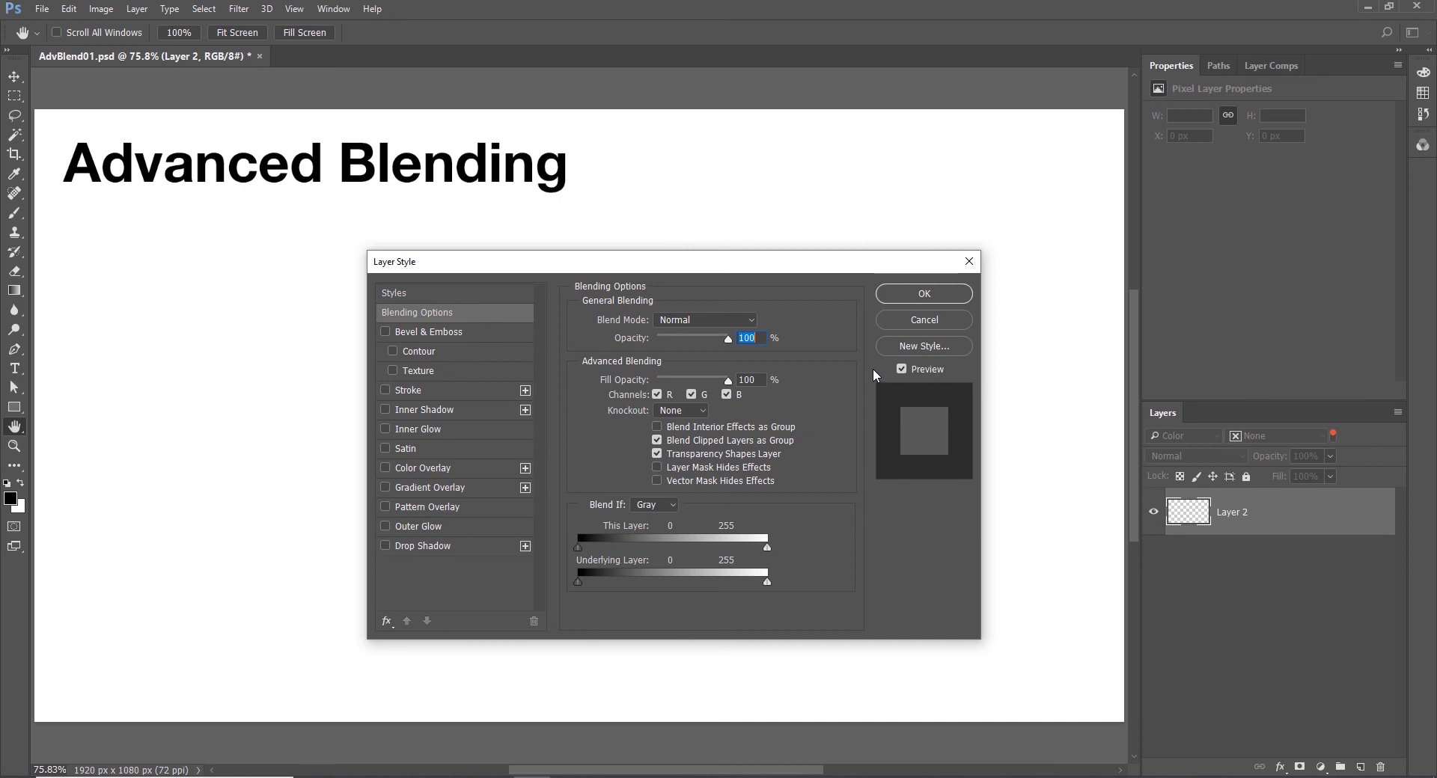
{"action": "left_click", "coordinate": [657, 394]}
{"action": "left_click", "coordinate": [657, 395]}
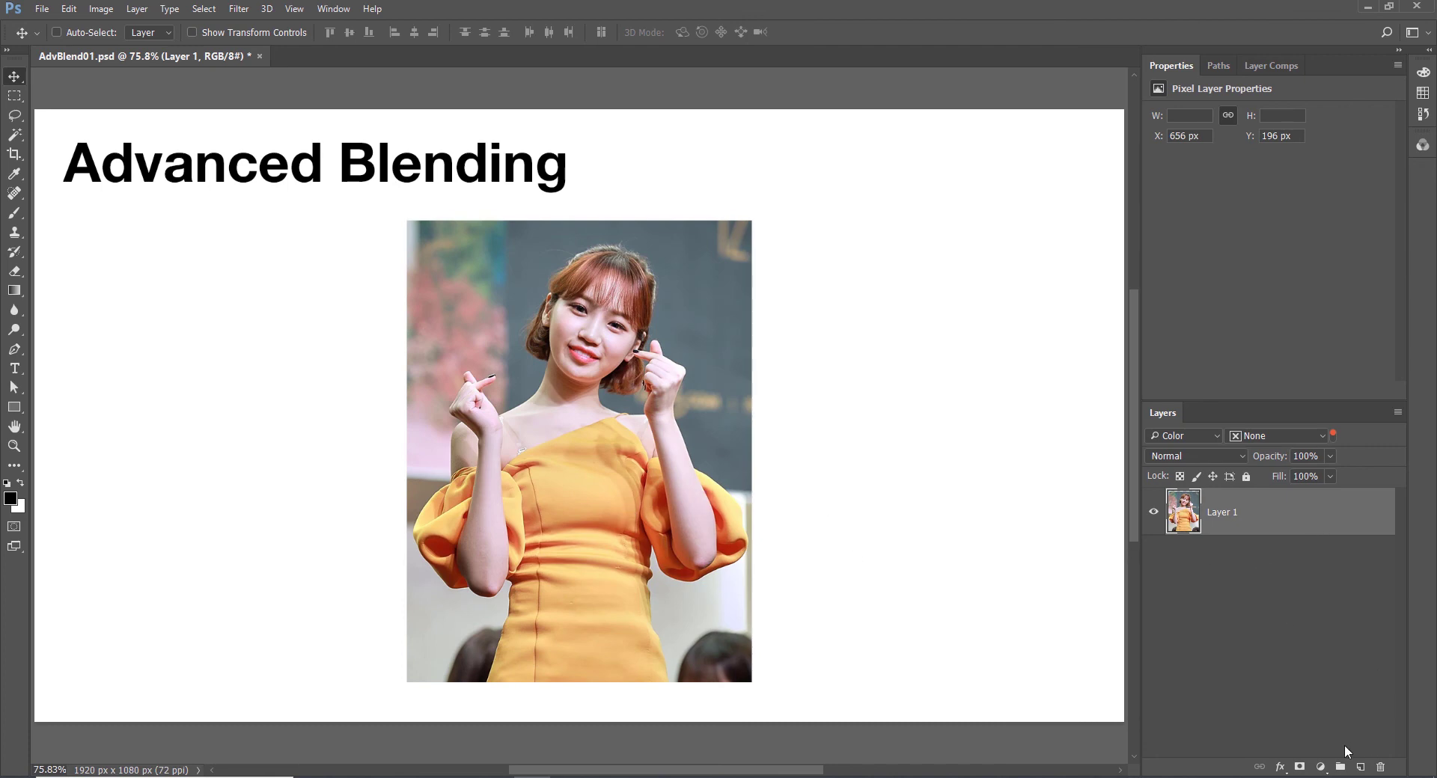
Add a Curves adjustment layer with a contrast-boosting S-curve above the portrait and limit its blending to the blue channel.
{"action": "left_click", "coordinate": [1320, 767]}
{"action": "left_click", "coordinate": [1327, 527]}
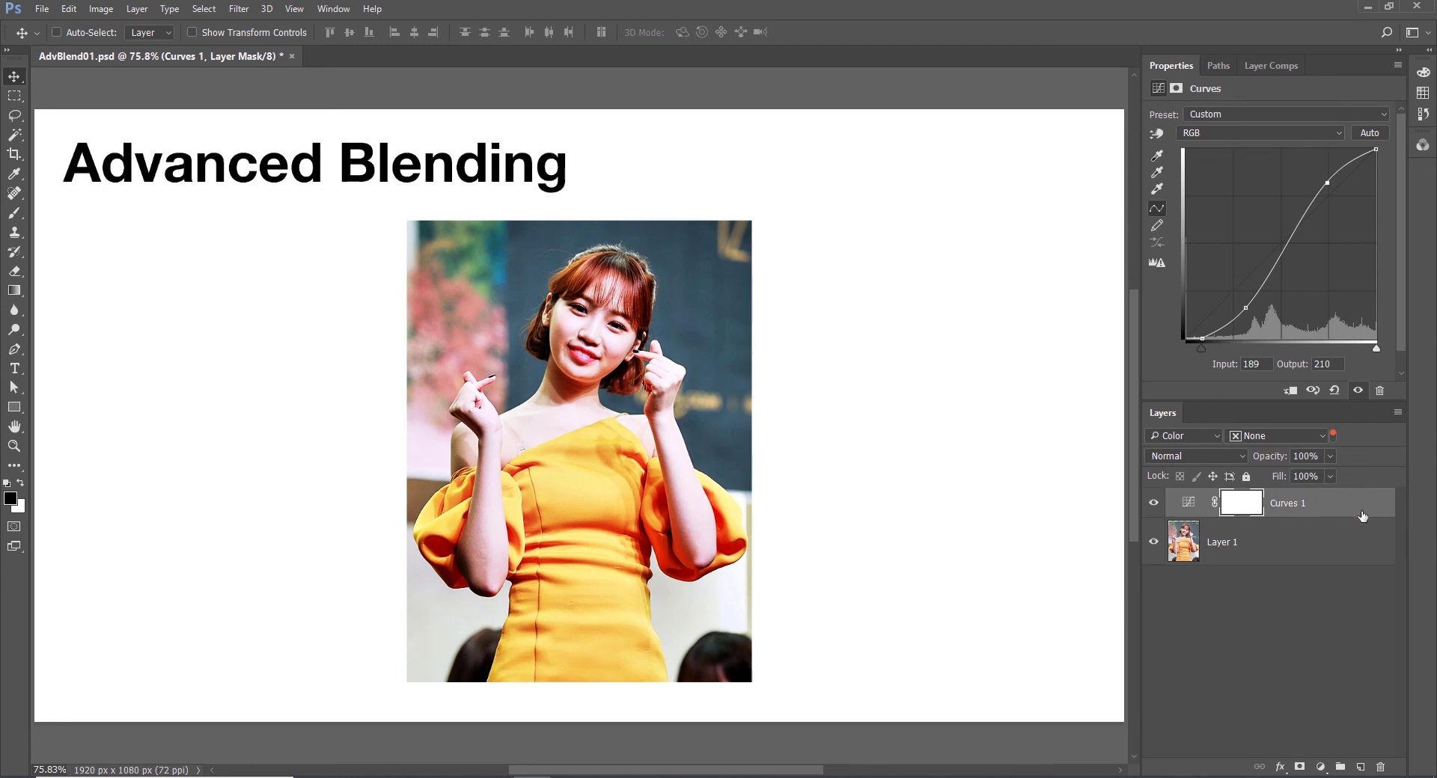
{"action": "double_click", "coordinate": [1340, 505]}
{"action": "left_click_drag", "start_coordinate": [743, 268], "coordinate": [1137, 250]}
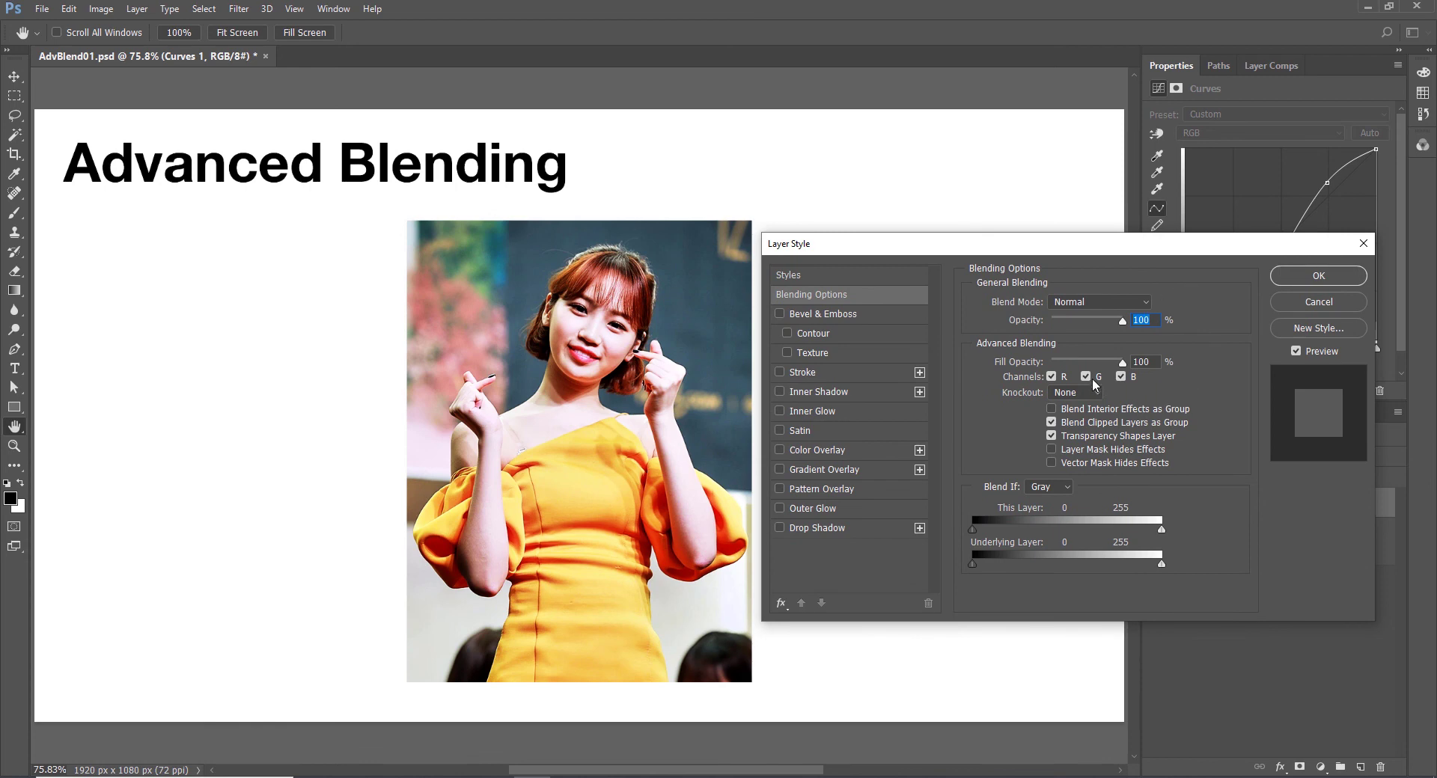
{"action": "left_click", "coordinate": [1100, 376]}
{"action": "left_click", "coordinate": [1051, 376]}
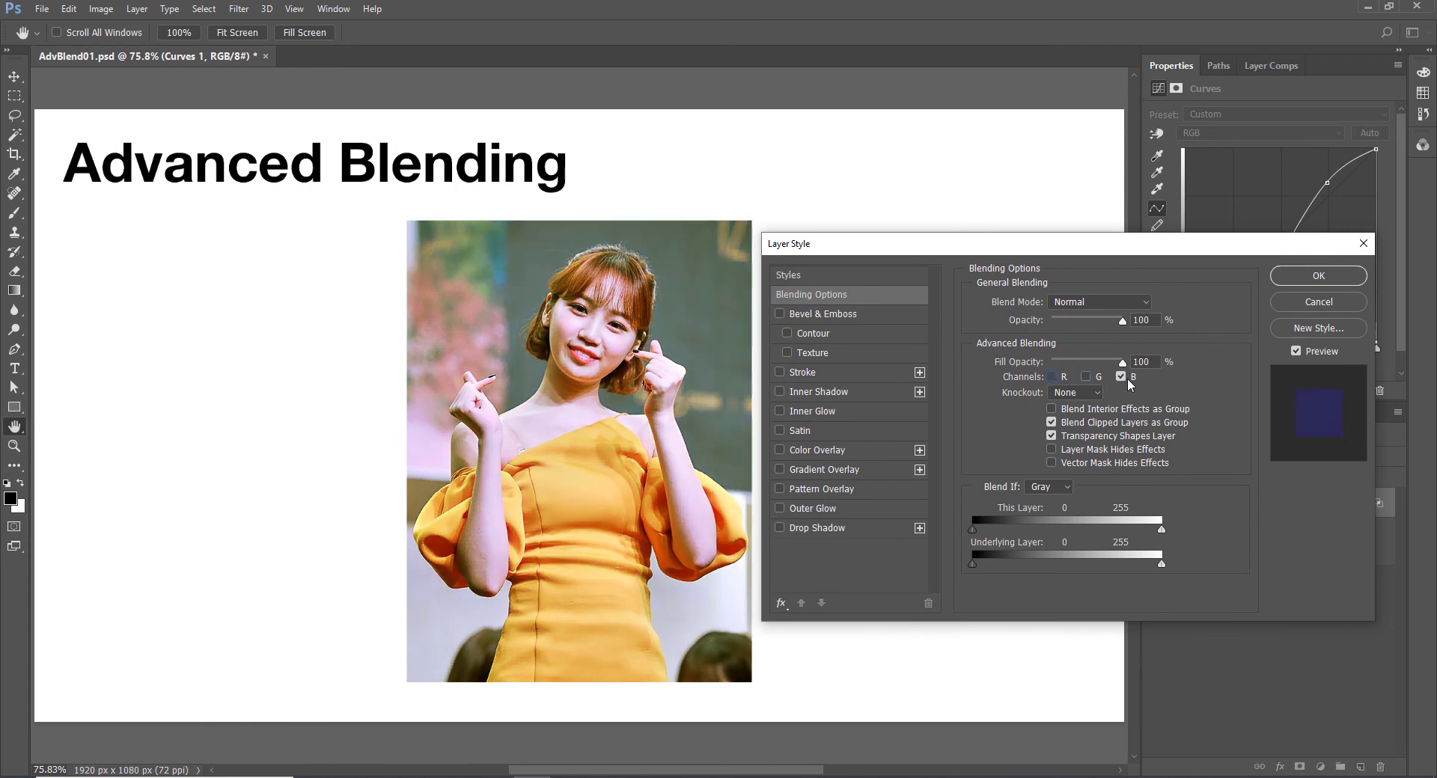
Set Blend If to Blue for the Curves layer, adjust the dark and bright limits of its Underlying Layer range, and apply.
{"action": "left_click", "coordinate": [1046, 488]}
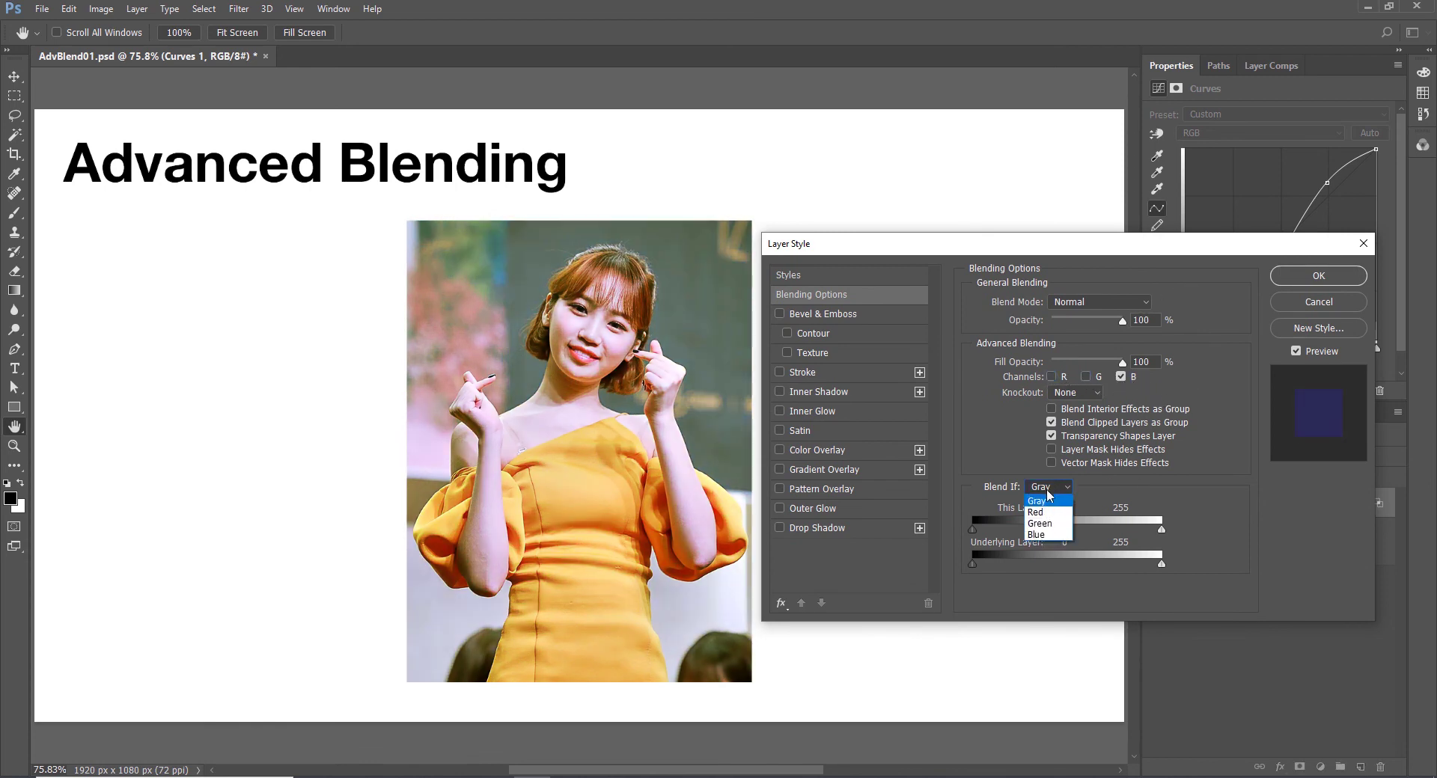
{"action": "left_click", "coordinate": [1052, 529]}
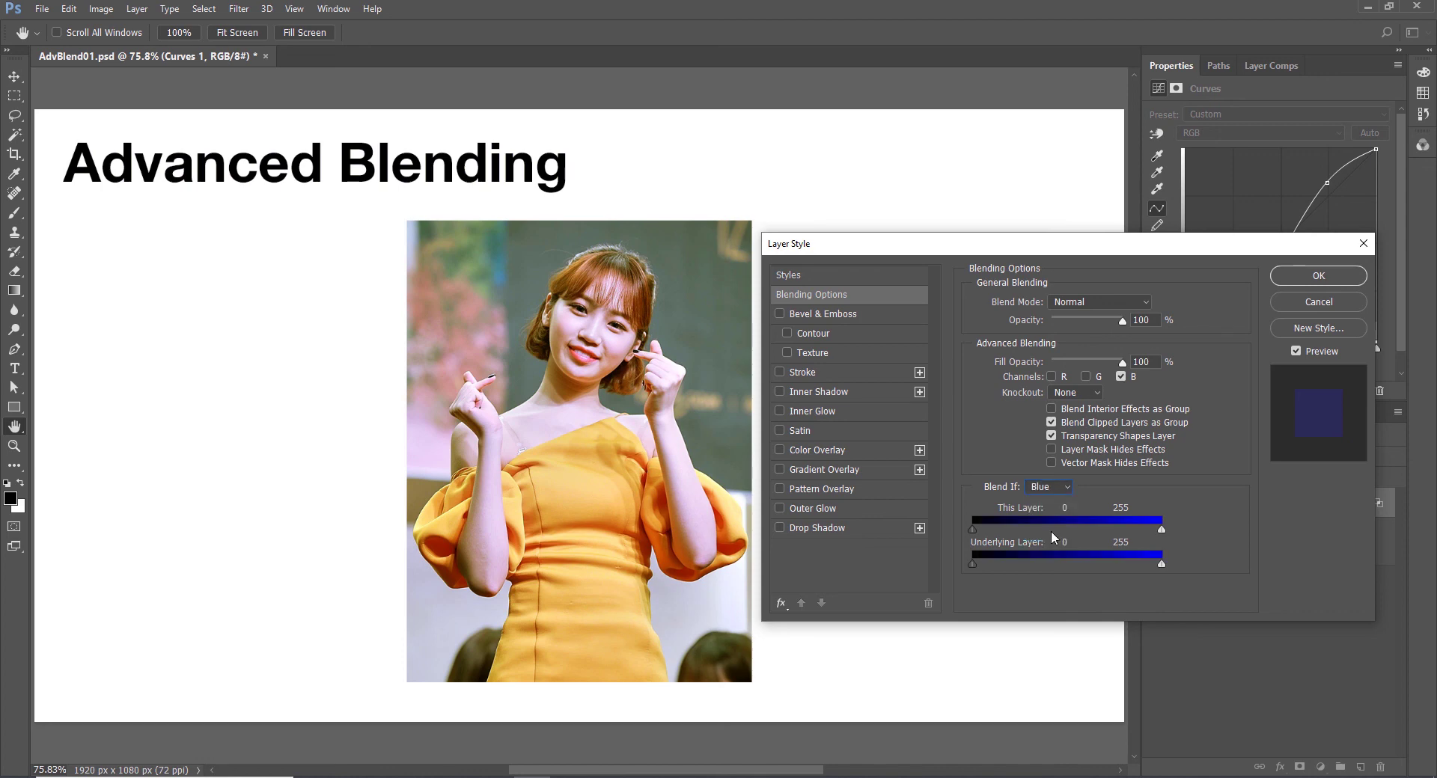
{"action": "left_click_drag", "start_coordinate": [974, 563], "coordinate": [989, 564]}
{"action": "mouse_move", "coordinate": [1152, 566]}
{"action": "left_mouse_down"}
{"action": "mouse_move", "coordinate": [1136, 565]}
{"action": "mouse_move", "coordinate": [1158, 563]}
{"action": "left_mouse_up"}
{"action": "left_click", "coordinate": [1319, 276]}
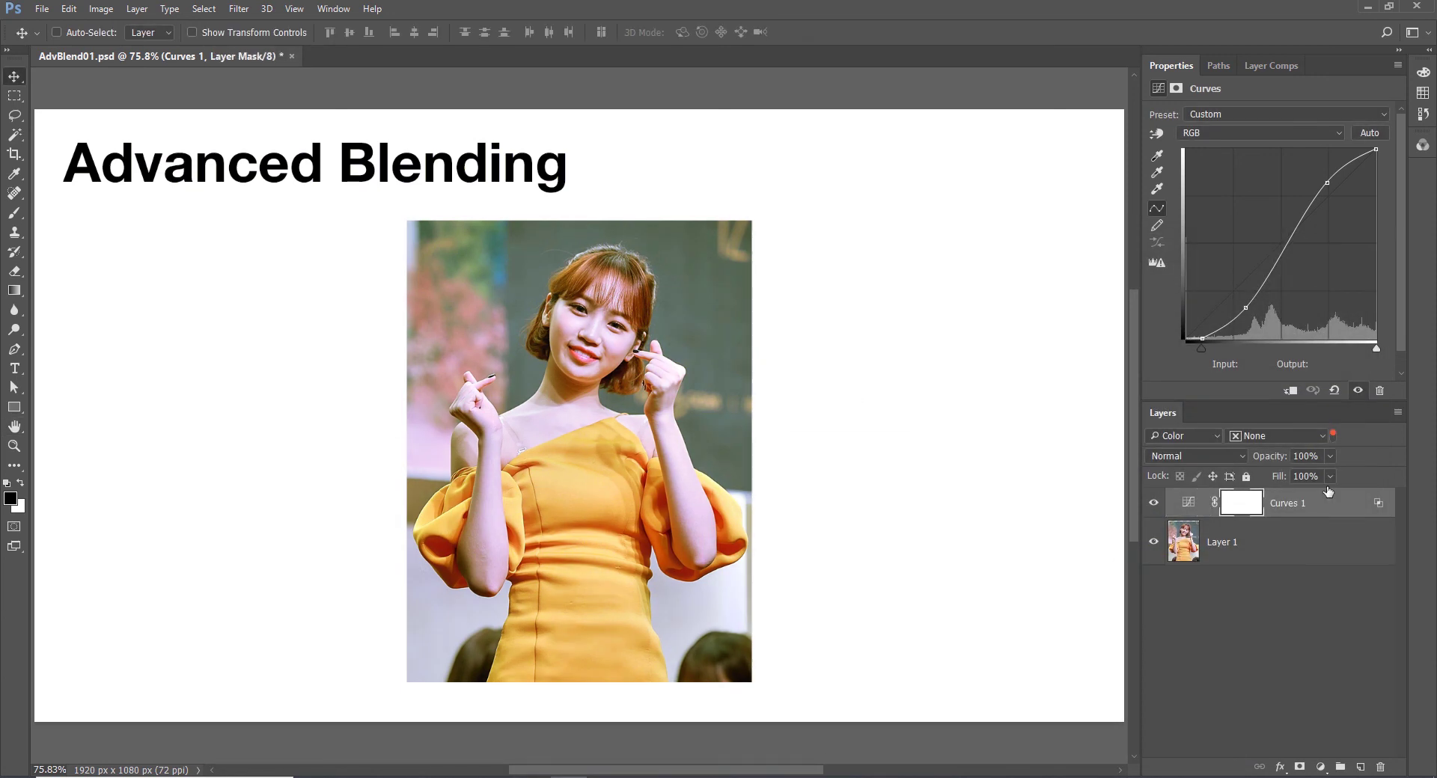
Duplicate the Curves layer and fill the left half of the portrait with black on the copy's mask.
{"action": "key", "text": "ctrl+j"}
{"action": "key", "text": "l"}
{"action": "right_click", "coordinate": [659, 391]}
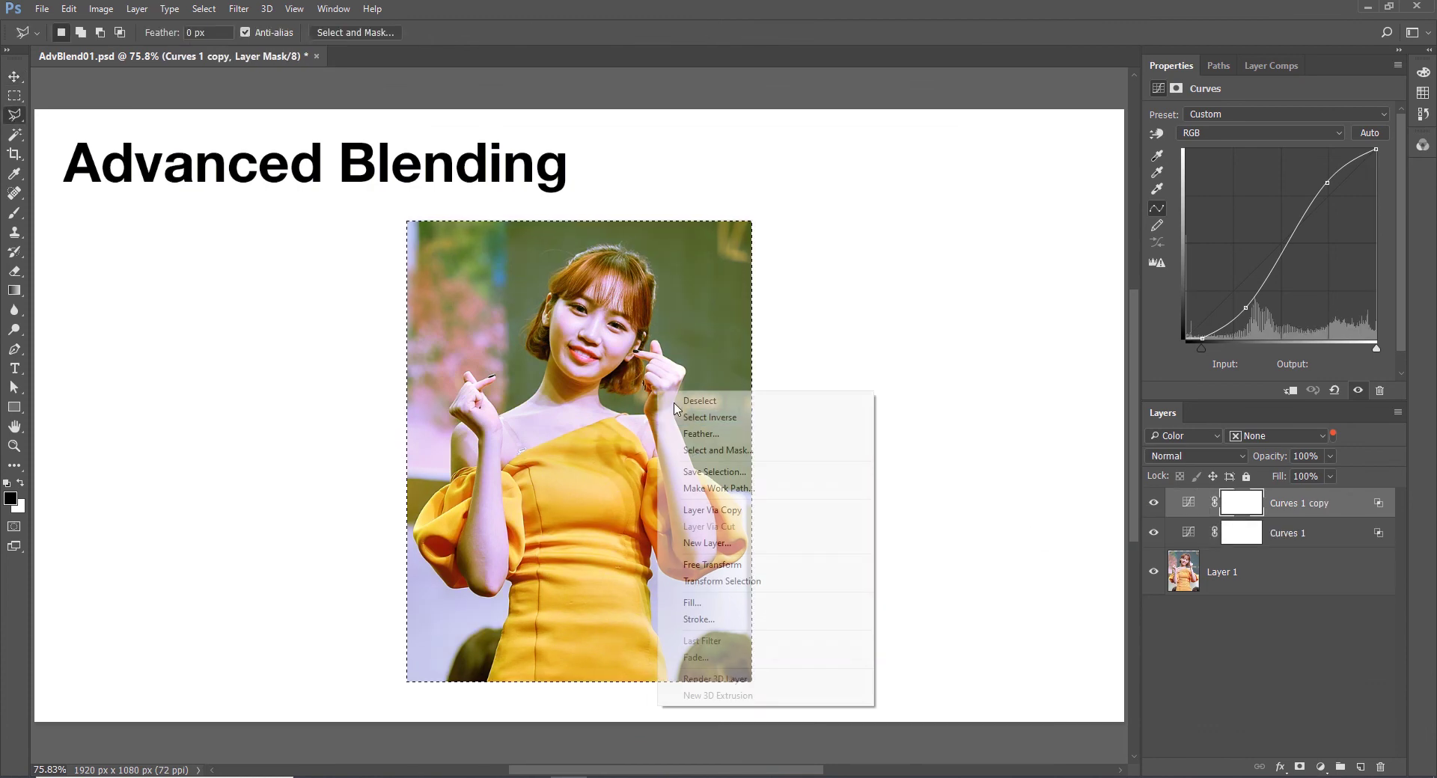
{"action": "left_click", "coordinate": [707, 581]}
{"action": "left_click_drag", "start_coordinate": [752, 452], "coordinate": [579, 451]}
{"action": "key", "text": "Return"}
{"action": "key", "text": "alt+BackSpace"}
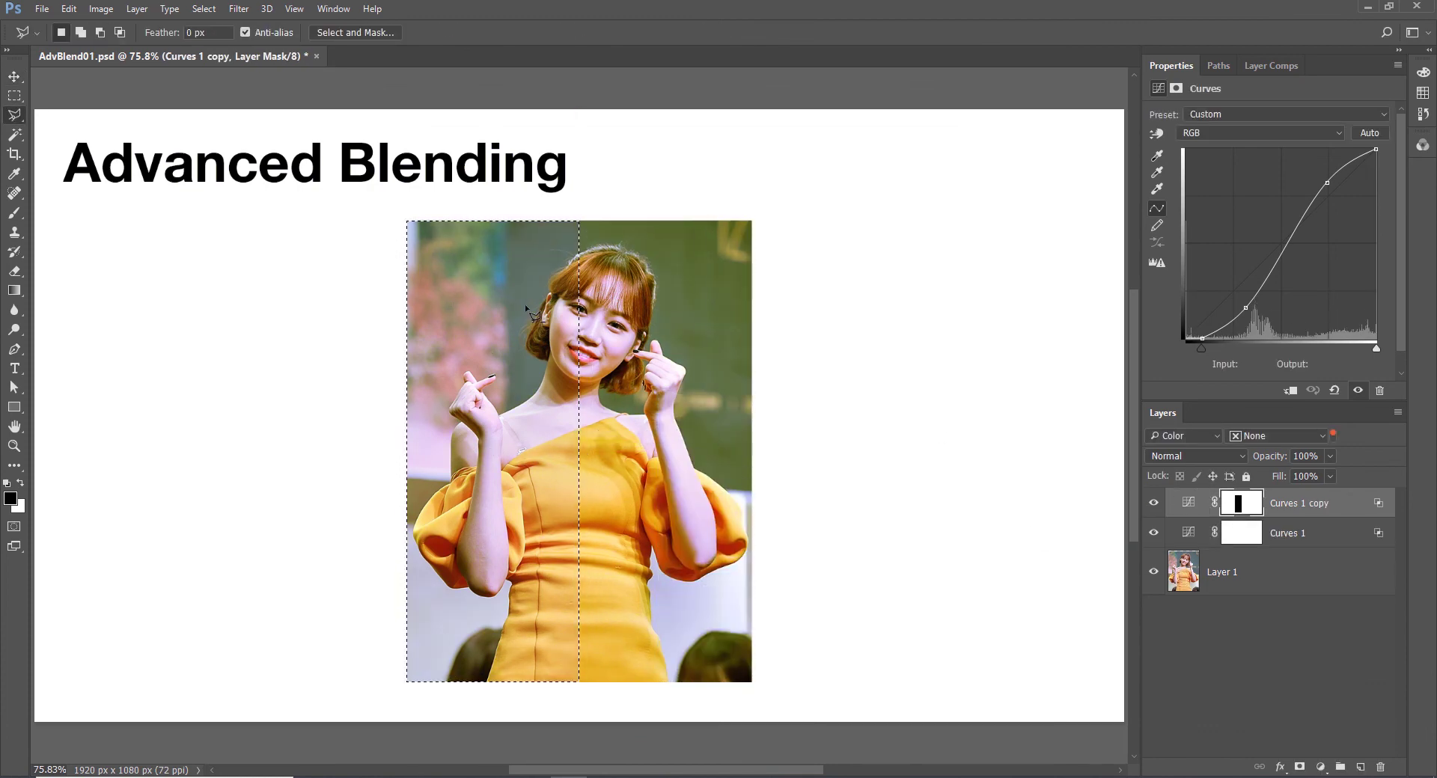
Move the selection to the portrait's right half, fill it with black on the Curves 1 mask, and deselect.
{"action": "left_click", "coordinate": [1241, 533]}
{"action": "left_click_drag", "start_coordinate": [486, 354], "coordinate": [658, 355]}
{"action": "key", "text": "alt+BackSpace"}
{"action": "key", "text": "ctrl+d"}
Re-enable the red and green channels for Curves 1 copy, reset its underlying dark limit to 0, and set Blend If to Gray.
{"action": "double_click", "coordinate": [1355, 506]}
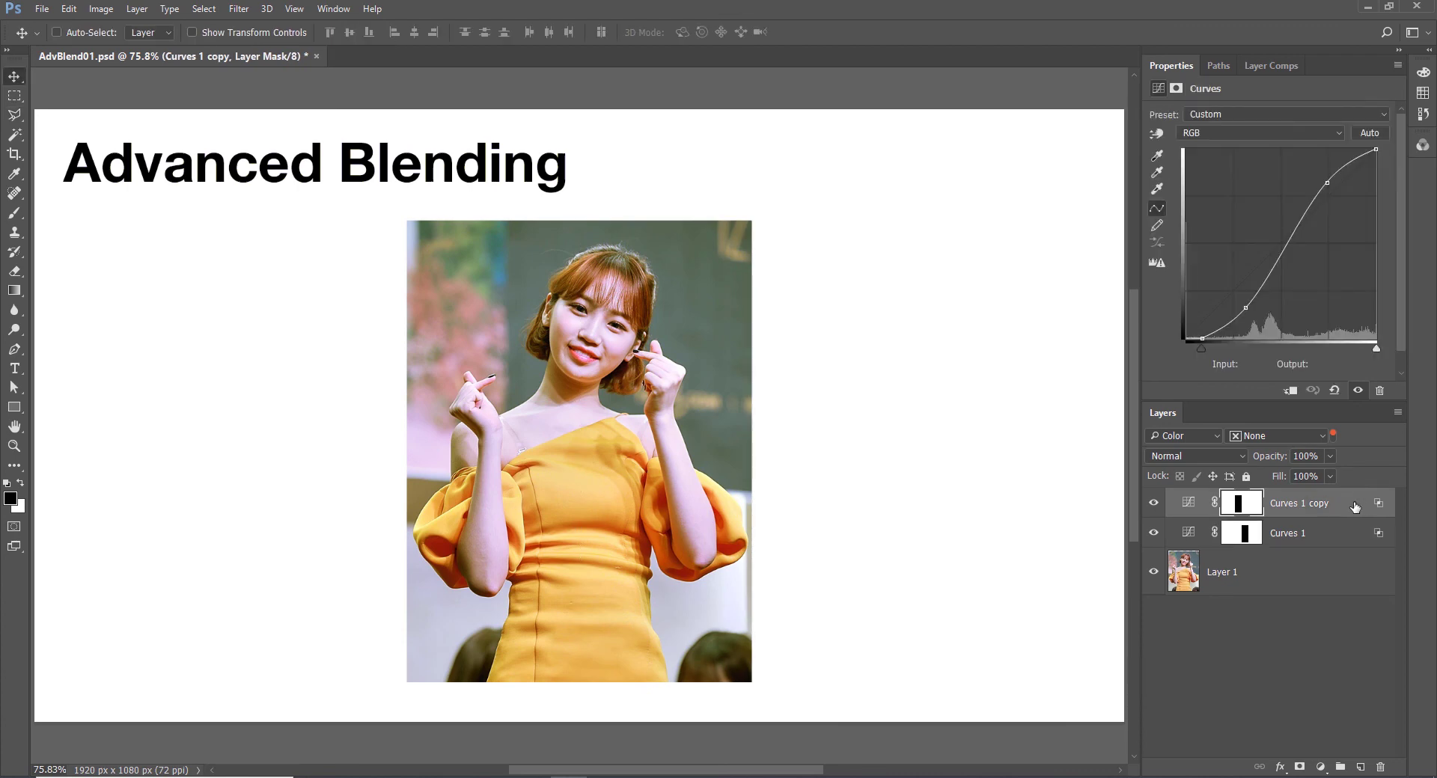
{"action": "left_click", "coordinate": [1085, 376]}
{"action": "left_click", "coordinate": [1051, 377]}
{"action": "left_click_drag", "start_coordinate": [992, 564], "coordinate": [972, 565]}
{"action": "left_click", "coordinate": [1048, 486]}
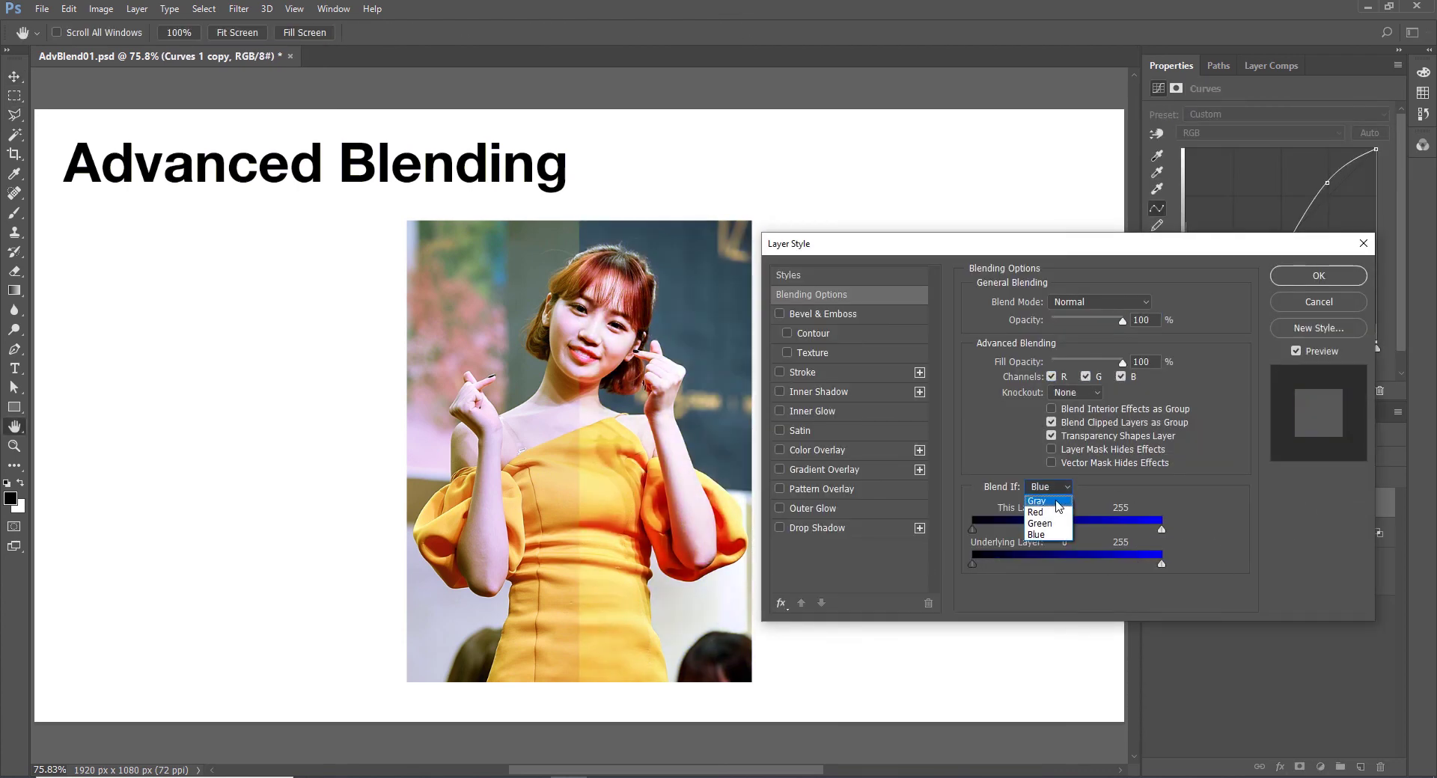
{"action": "left_click", "coordinate": [1044, 500]}
{"action": "key", "text": "Return"}
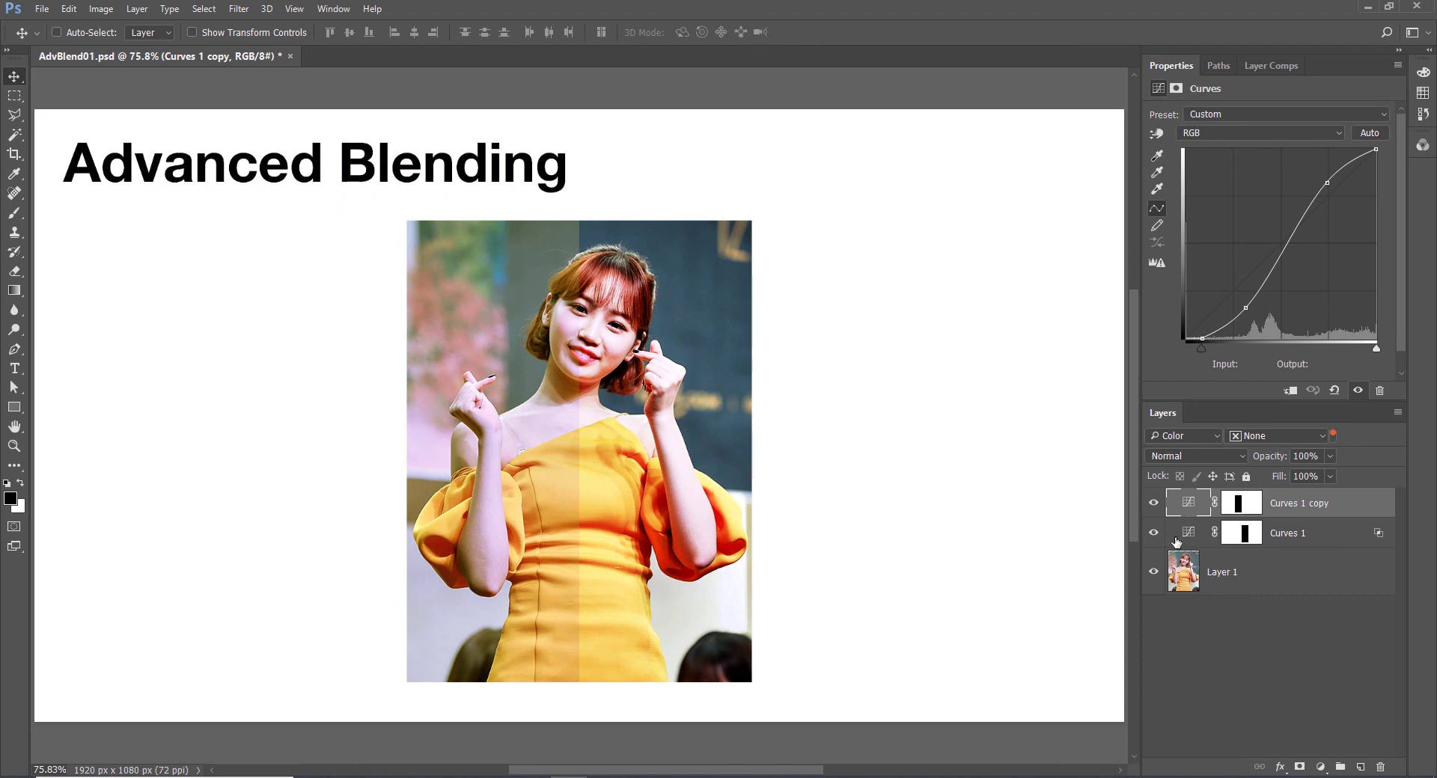
Paint black with the Brush on the Curves 1 mask over the upper background and left edge of the portrait.
{"action": "left_click", "coordinate": [1246, 538]}
{"action": "key", "text": "b"}
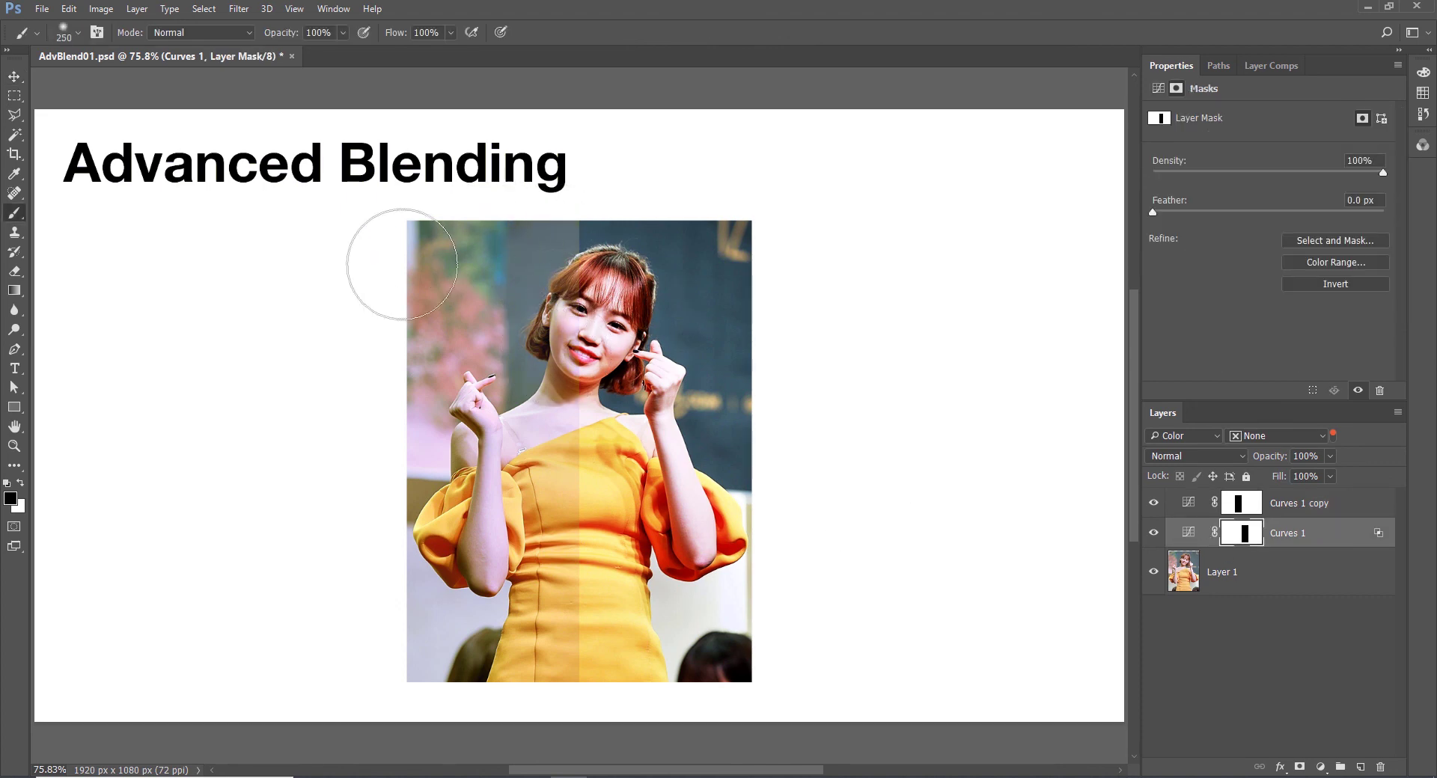
{"action": "mouse_move", "coordinate": [400, 264]}
{"action": "left_mouse_down"}
{"action": "mouse_move", "coordinate": [487, 261]}
{"action": "mouse_move", "coordinate": [560, 311]}
{"action": "left_mouse_up"}
{"action": "mouse_move", "coordinate": [392, 464]}
{"action": "left_mouse_down"}
{"action": "mouse_move", "coordinate": [360, 549]}
{"action": "mouse_move", "coordinate": [424, 638]}
{"action": "mouse_move", "coordinate": [388, 688]}
{"action": "left_mouse_up"}
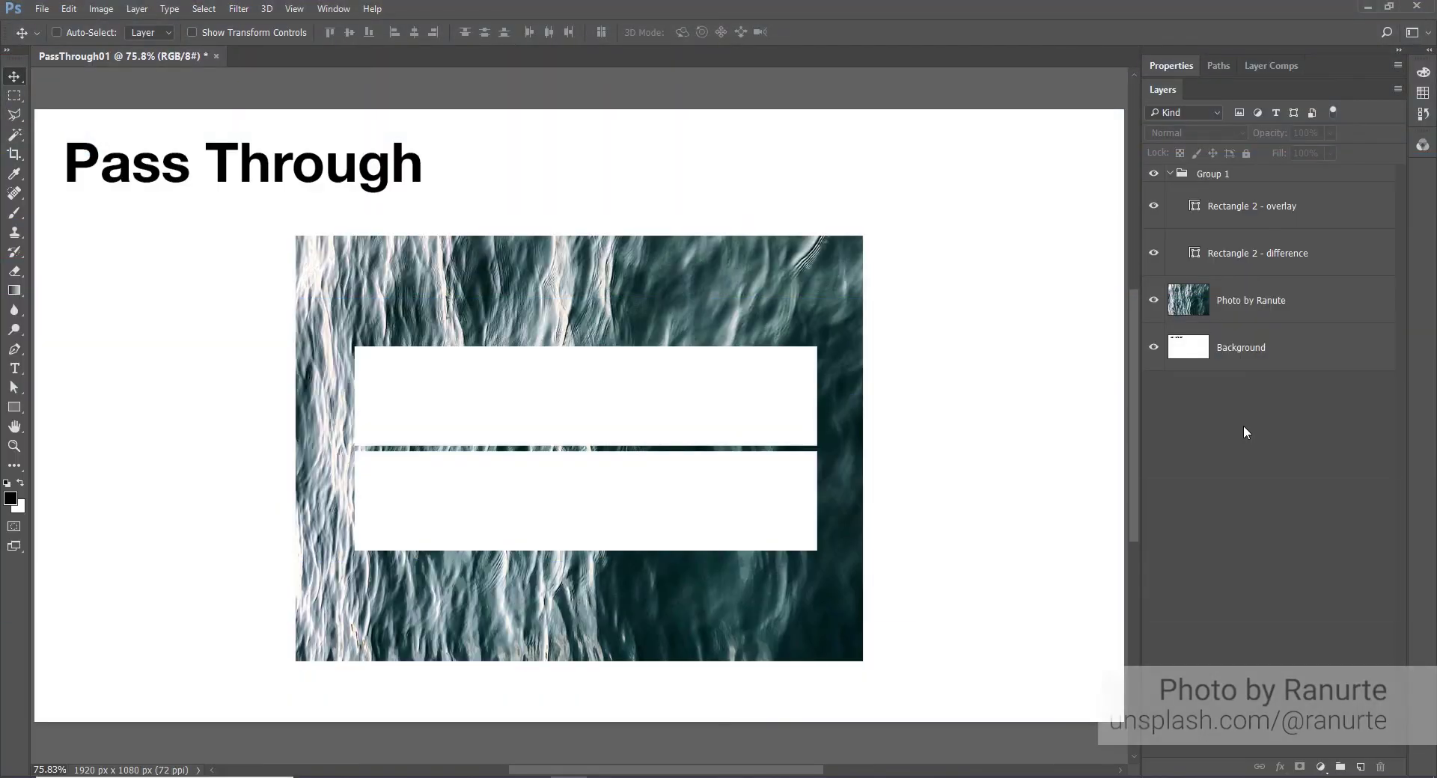
Check the blend mode of Group 1 and set the Rectangle 2 - overlay layer to Overlay.
{"action": "left_click", "coordinate": [1230, 179]}
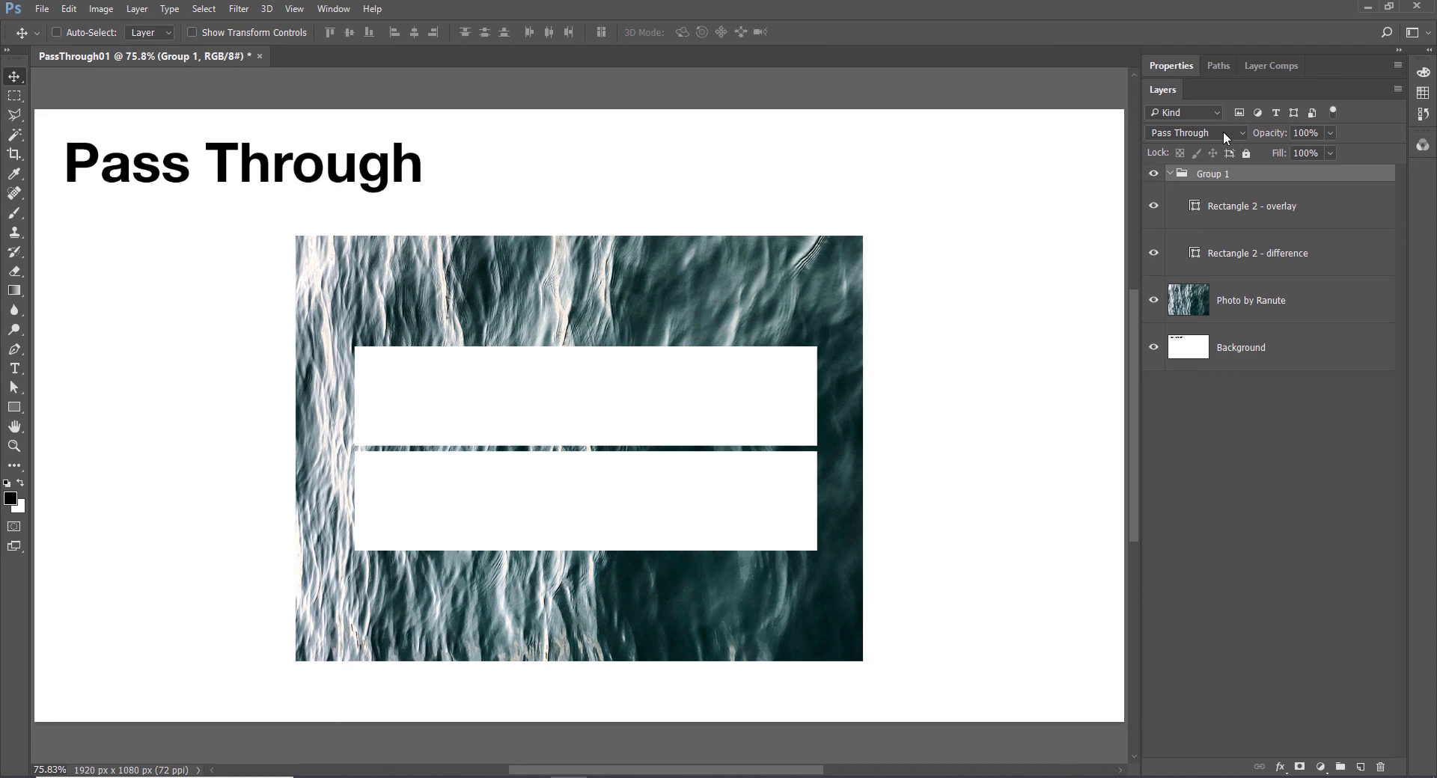
{"action": "left_click", "coordinate": [1260, 218]}
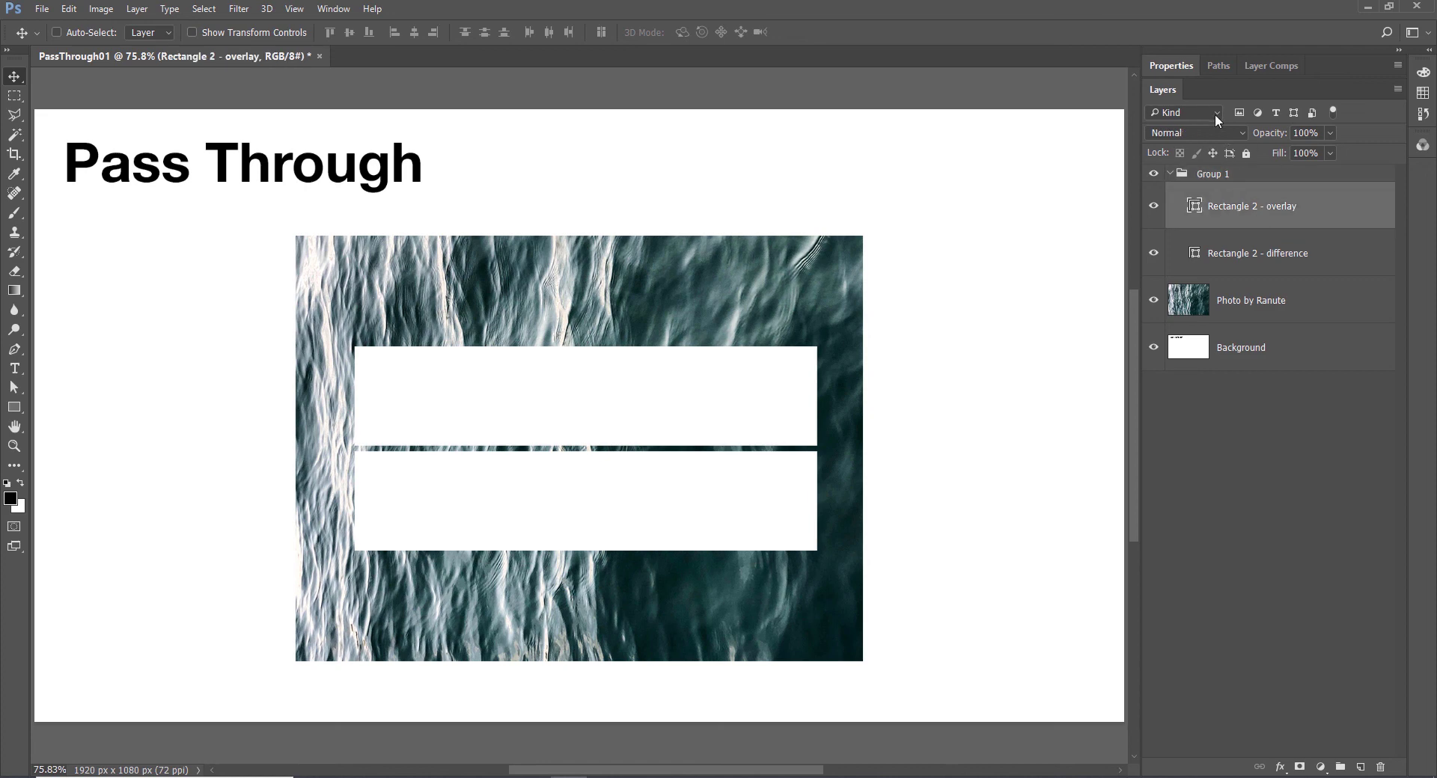
{"action": "left_click", "coordinate": [1197, 133]}
{"action": "left_click", "coordinate": [1212, 312]}
Set the Rectangle 2 - difference layer to Difference and review the blend mode options for Group 1.
{"action": "left_click", "coordinate": [1253, 254]}
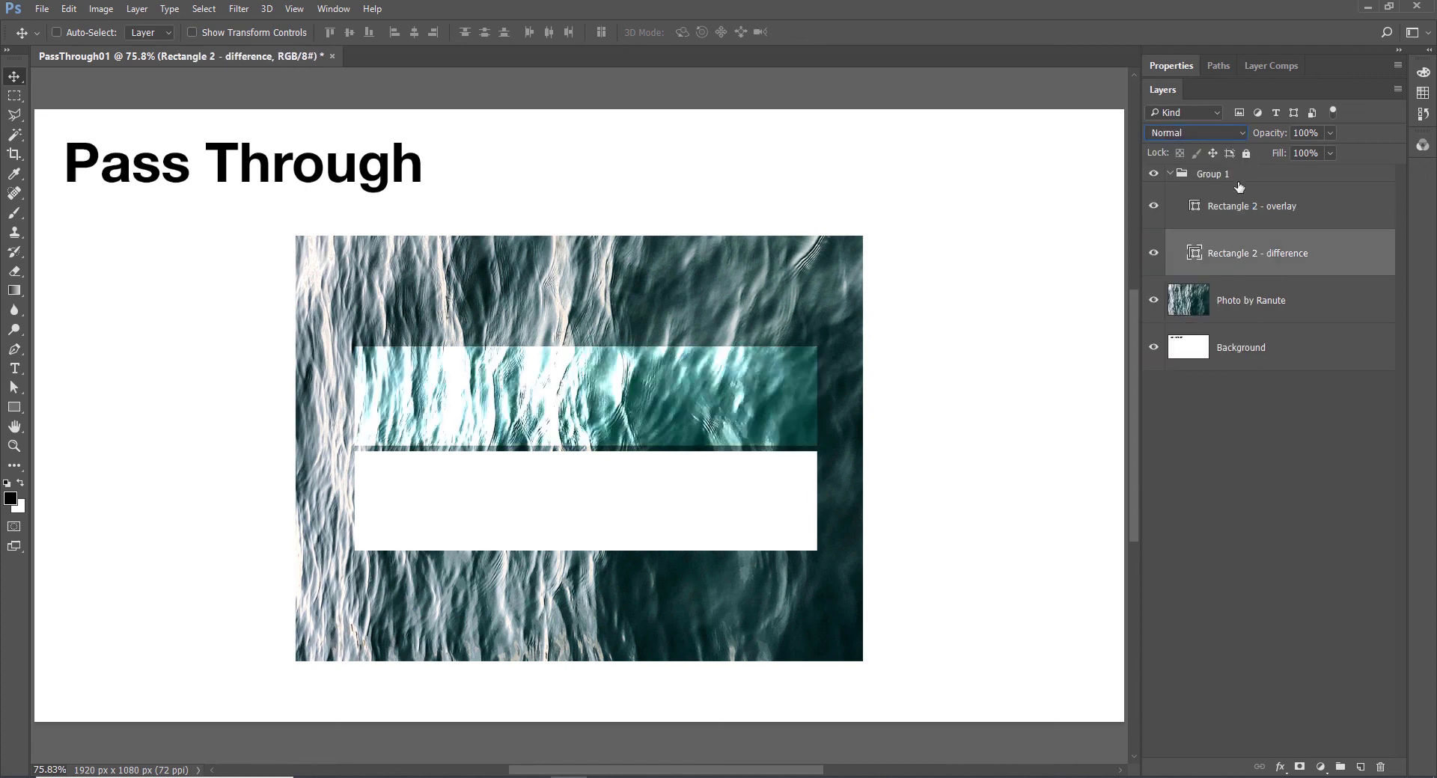
{"action": "left_click", "coordinate": [1197, 132]}
{"action": "left_click", "coordinate": [1181, 407]}
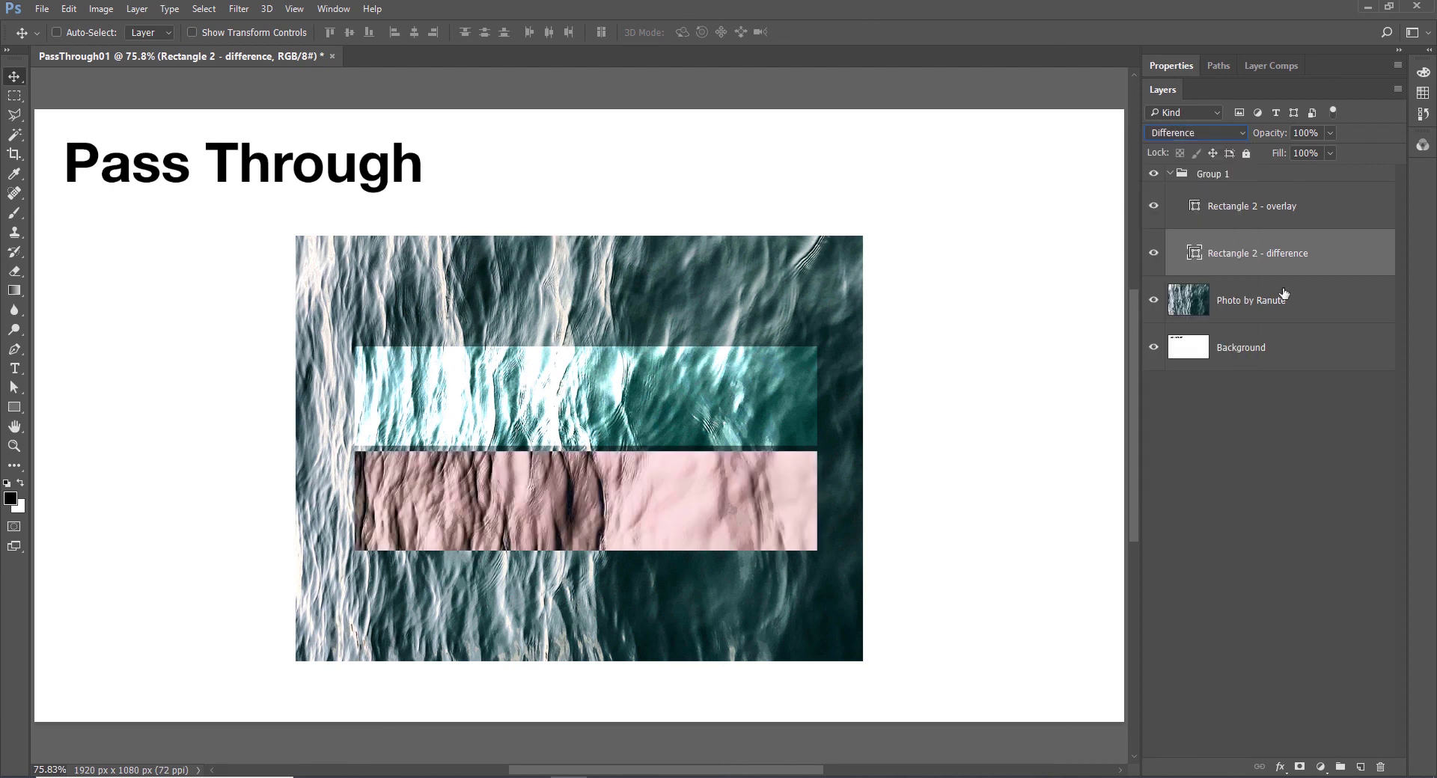
{"action": "left_click", "coordinate": [1220, 176]}
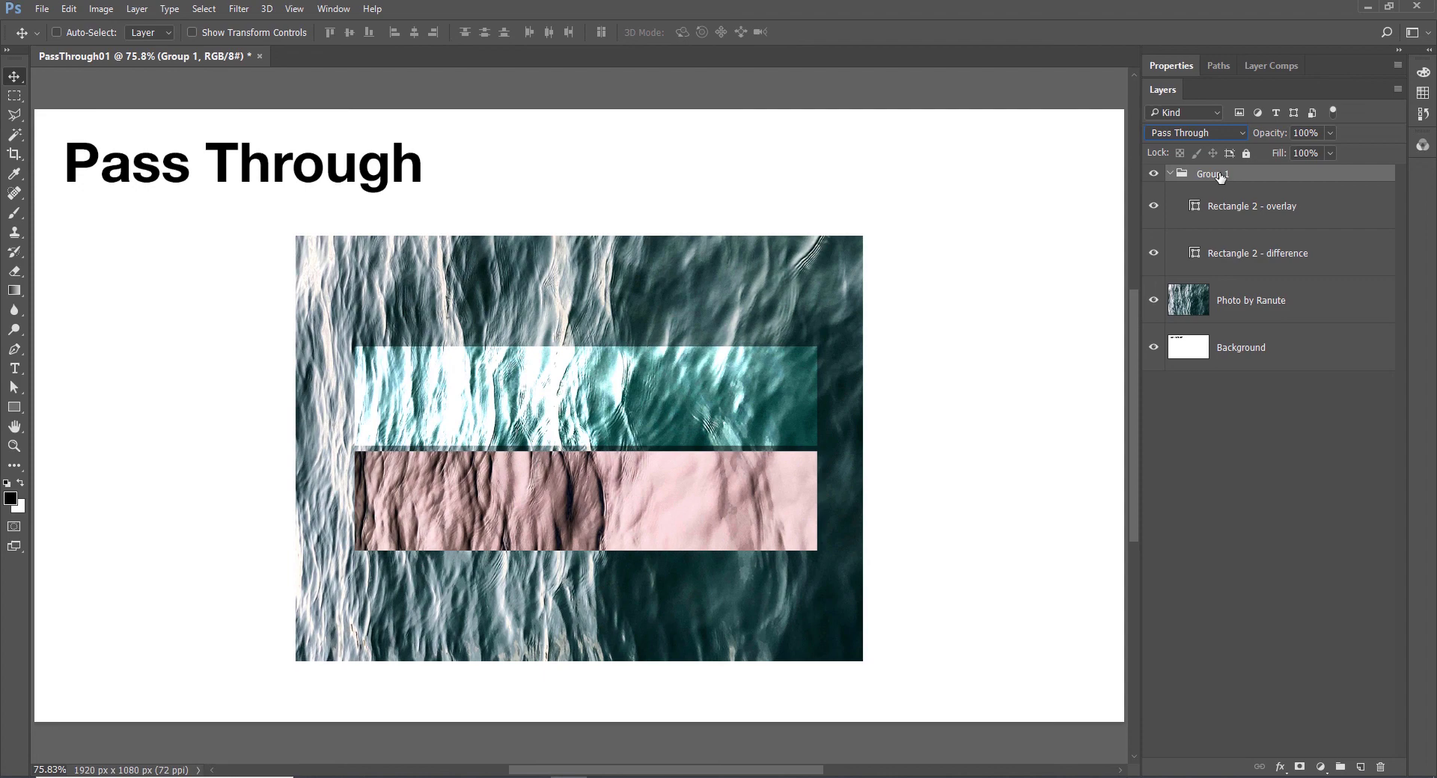
{"action": "left_click", "coordinate": [1193, 133]}
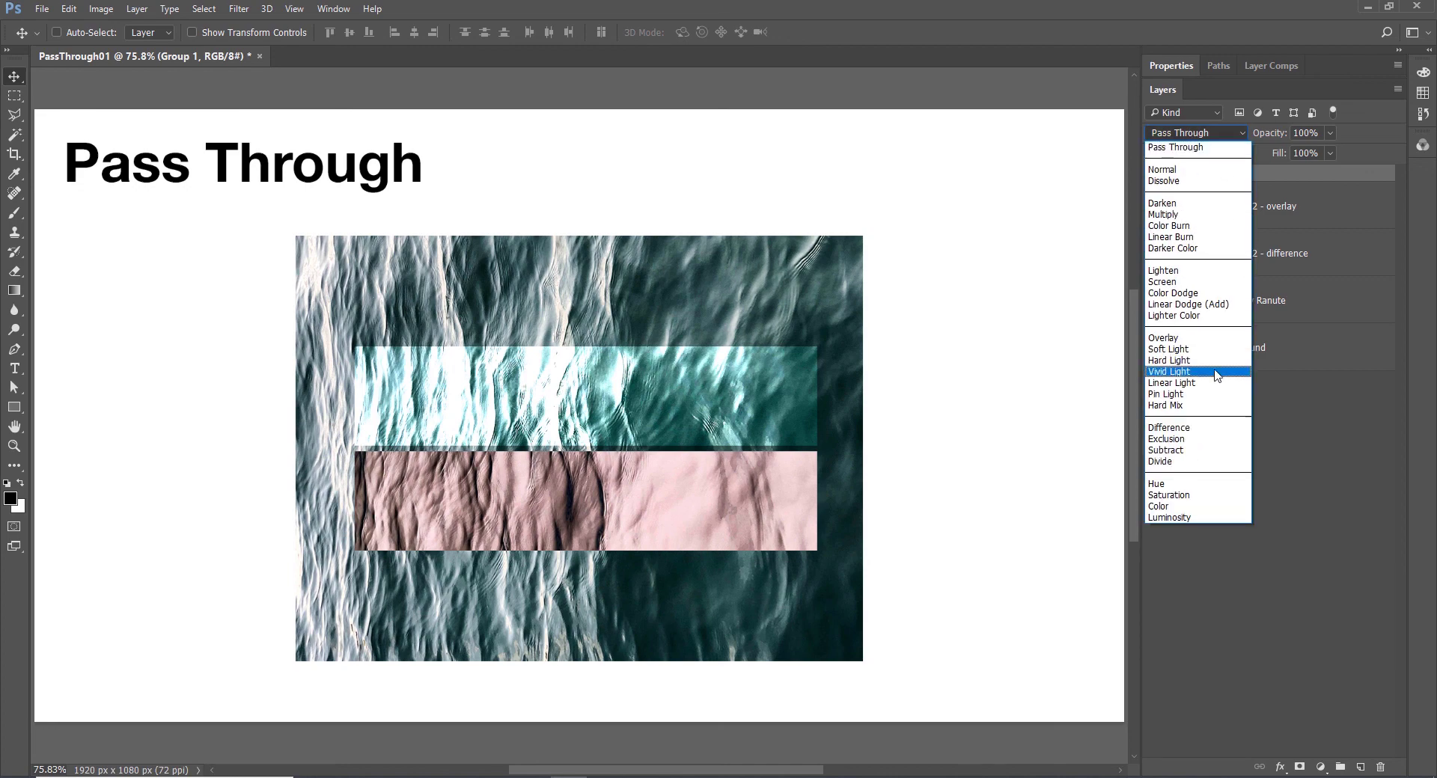
{"action": "left_click", "coordinate": [1181, 350]}
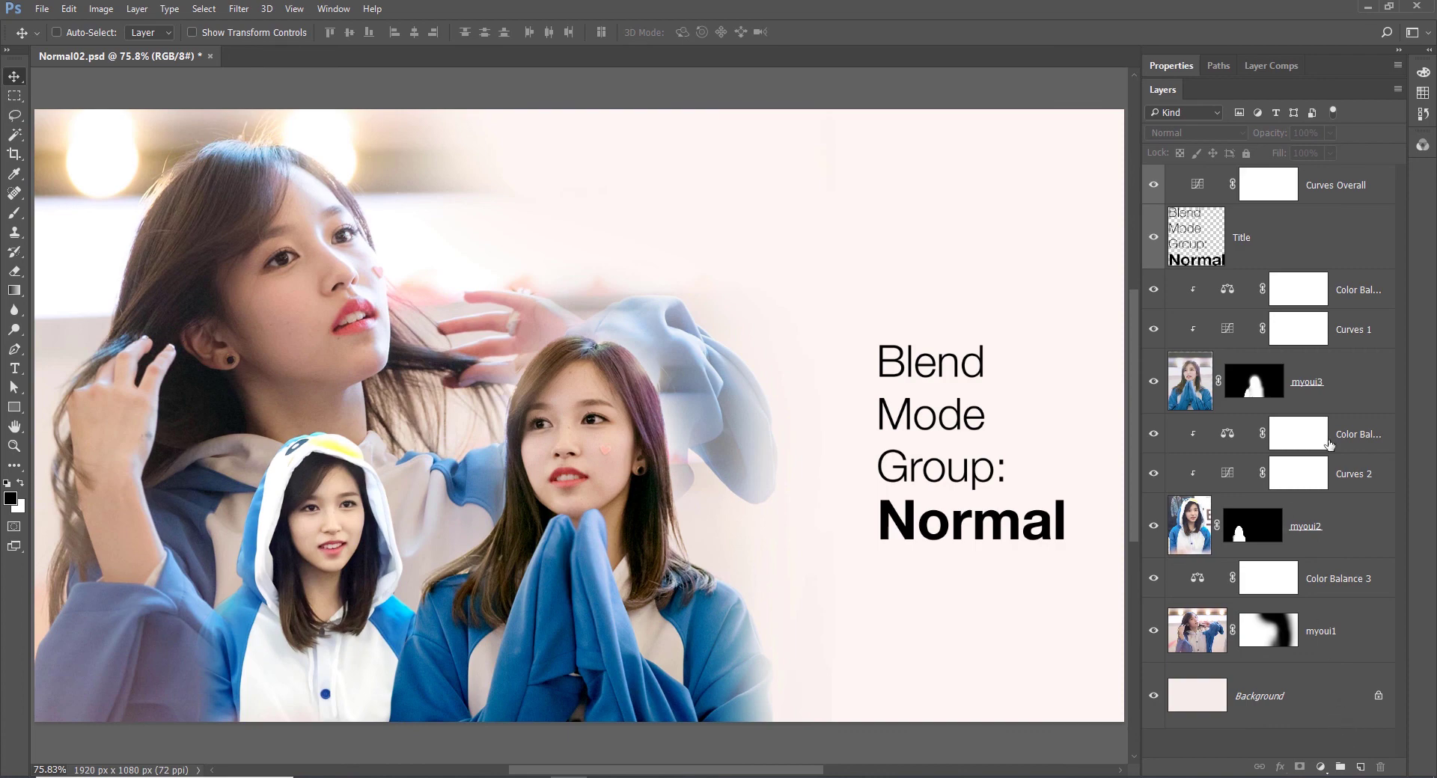
Check the myoui3 layer's linked Curves 1 and Color Balance 1 adjustments and move the linked set slightly to the left.
{"action": "left_click", "coordinate": [1368, 381]}
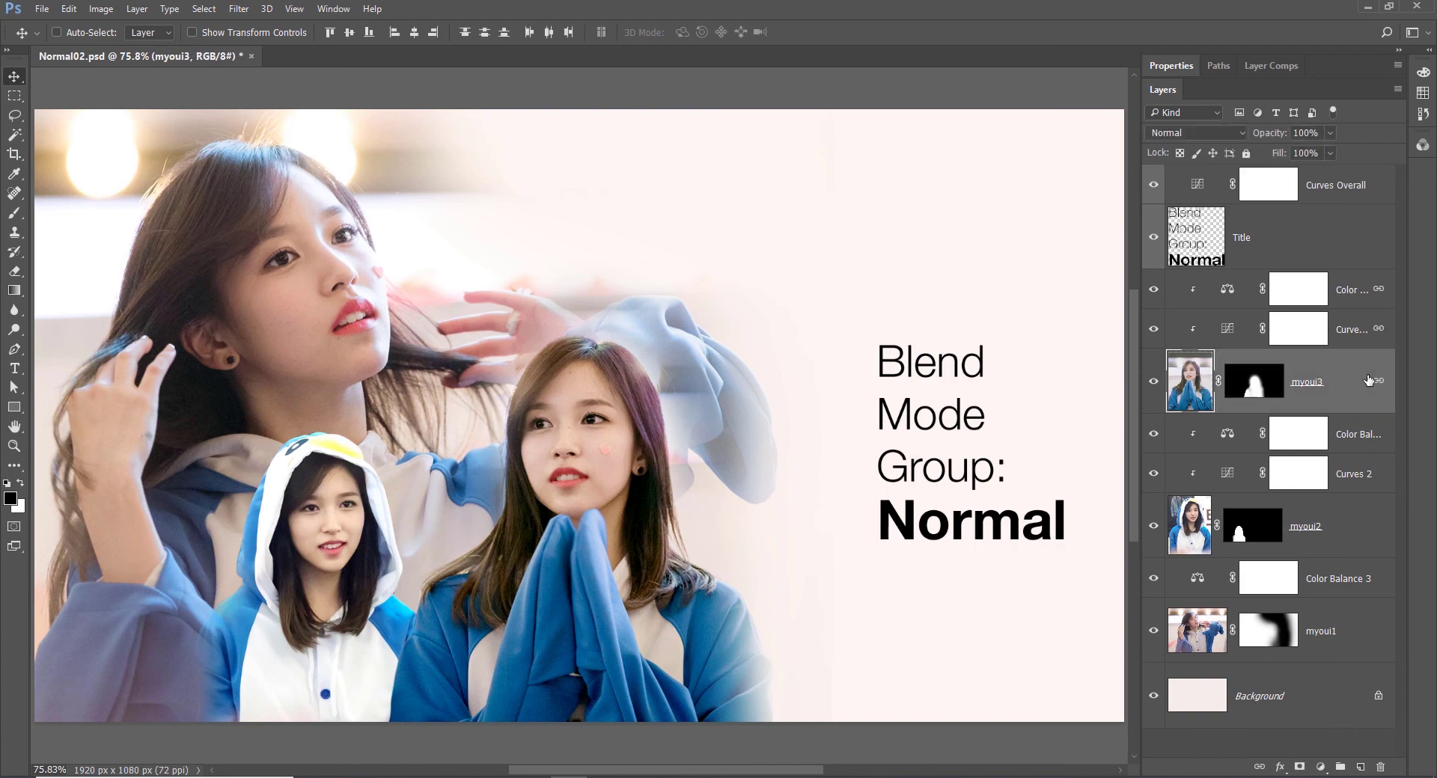
{"action": "left_click", "coordinate": [1345, 340]}
{"action": "left_click", "coordinate": [1355, 303]}
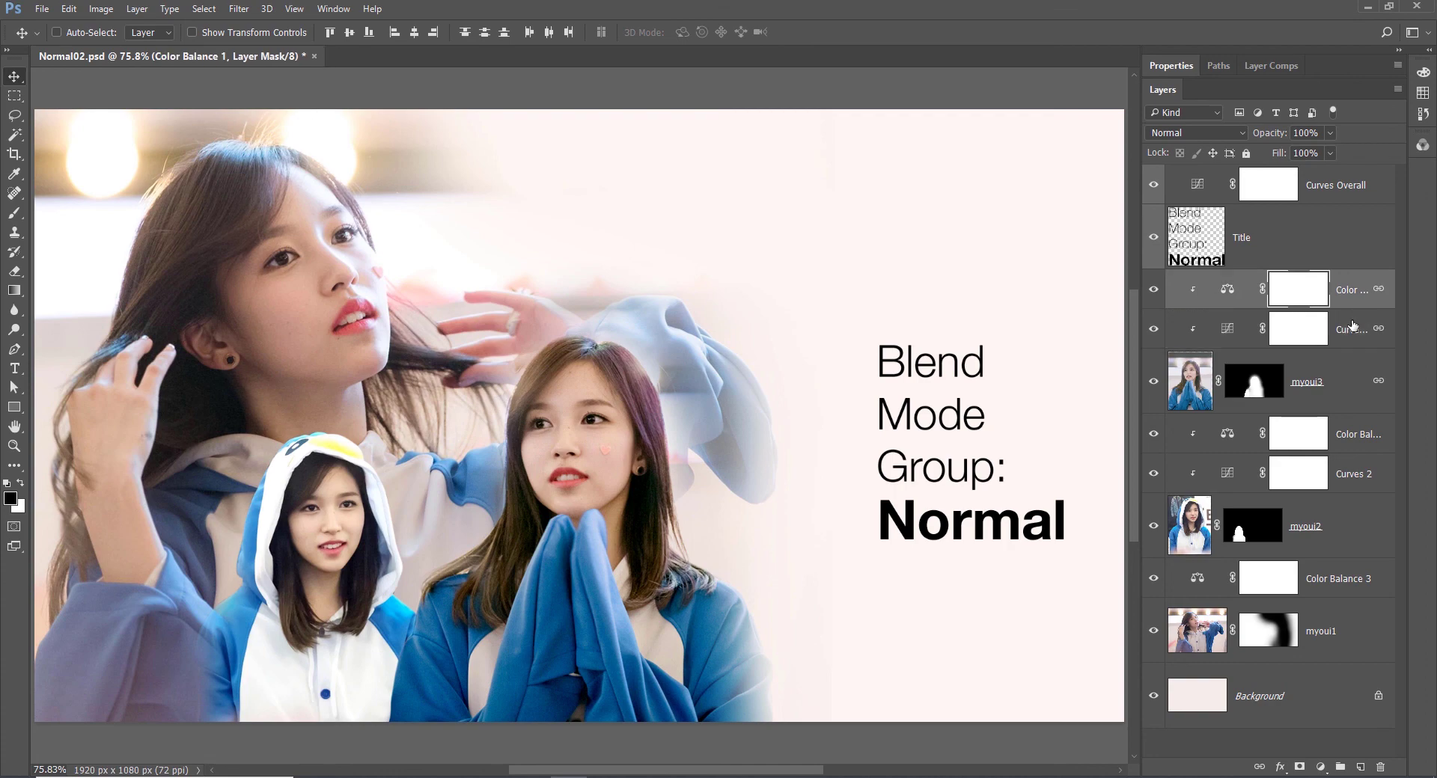
{"action": "left_click", "coordinate": [1351, 327]}
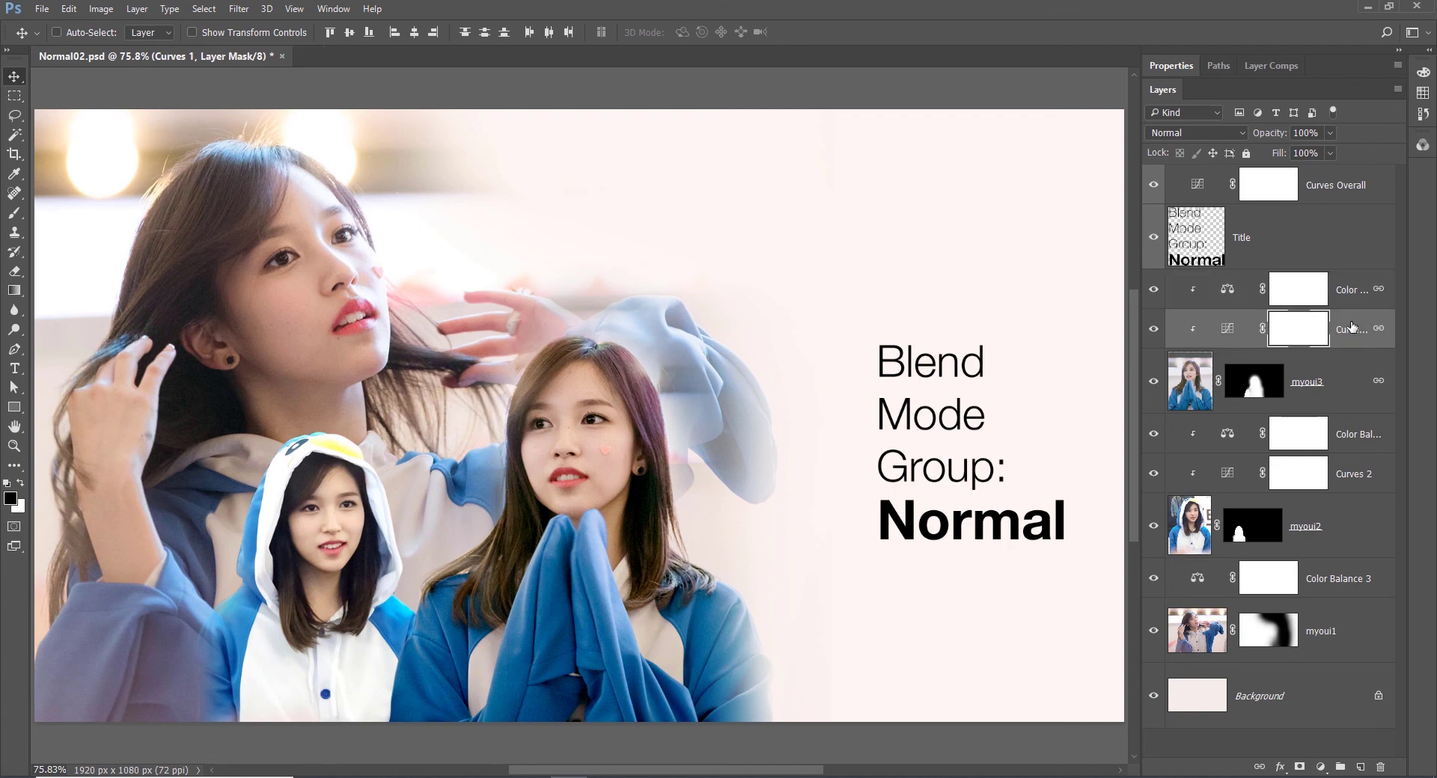
{"action": "left_click", "coordinate": [1351, 387]}
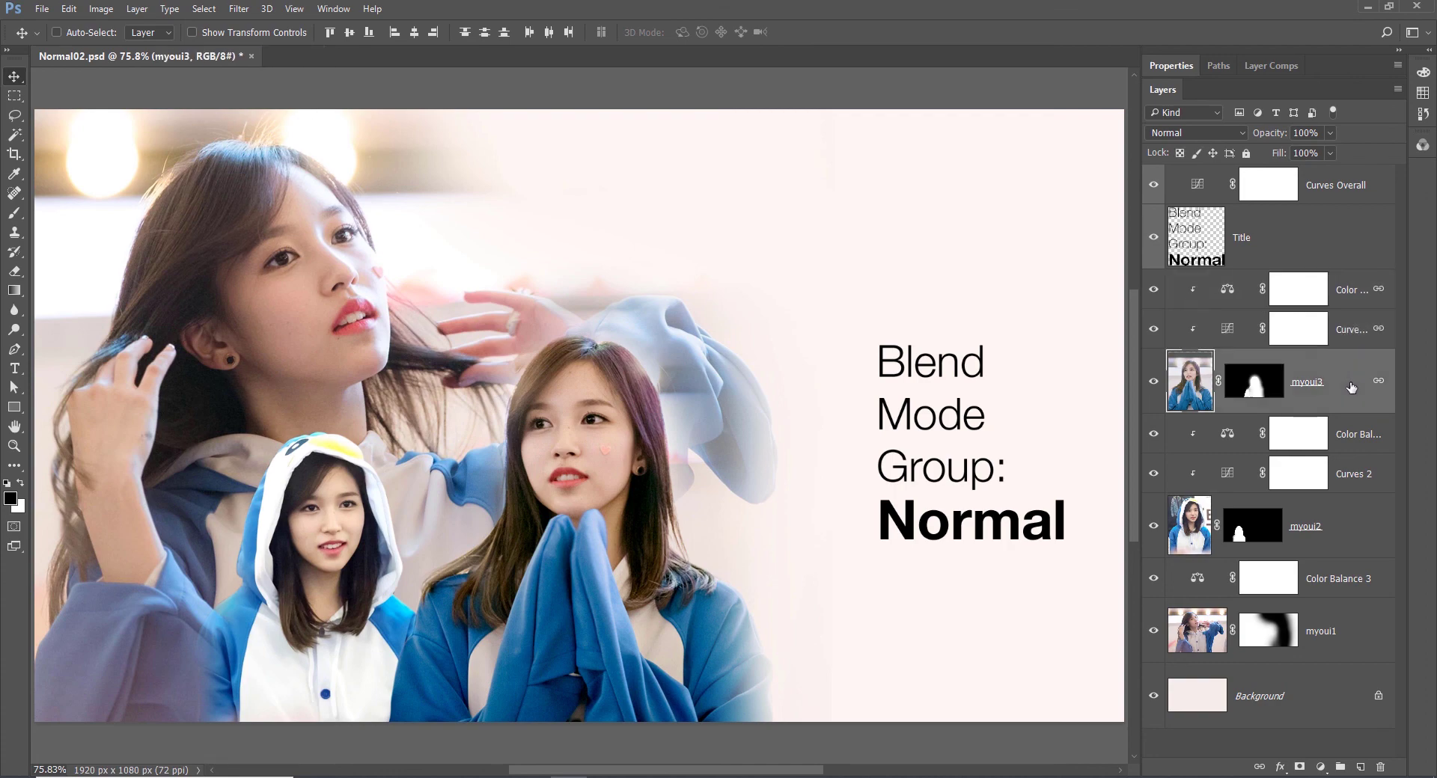
{"action": "mouse_move", "coordinate": [628, 485]}
{"action": "left_mouse_down"}
{"action": "mouse_move", "coordinate": [674, 485]}
{"action": "mouse_move", "coordinate": [617, 483]}
{"action": "left_mouse_up"}
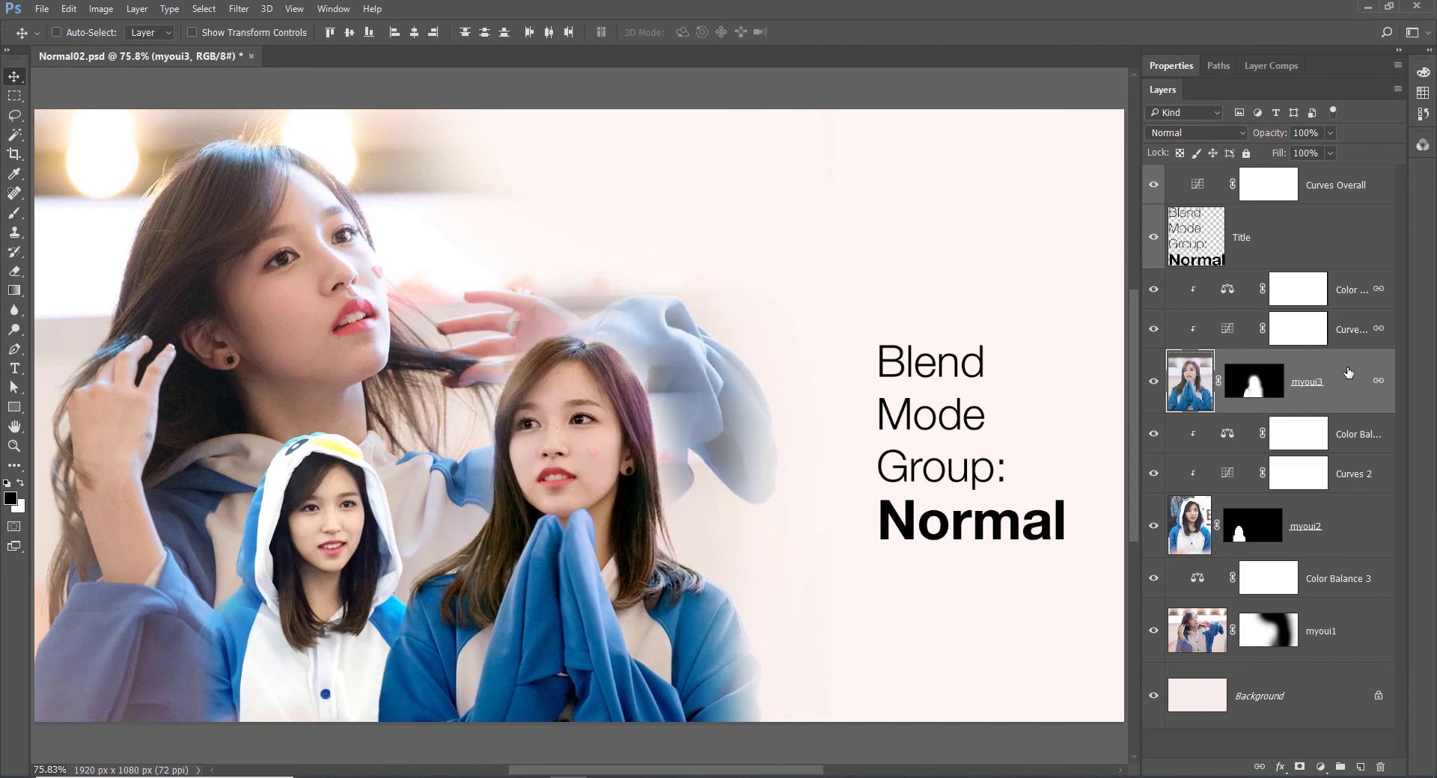
Group the myoui3 layer together with its clipped Curves 1 and Color Balance 1 adjustments.
{"action": "left_click", "coordinate": [1354, 291], "text": "shift"}
{"action": "key", "text": "ctrl"}
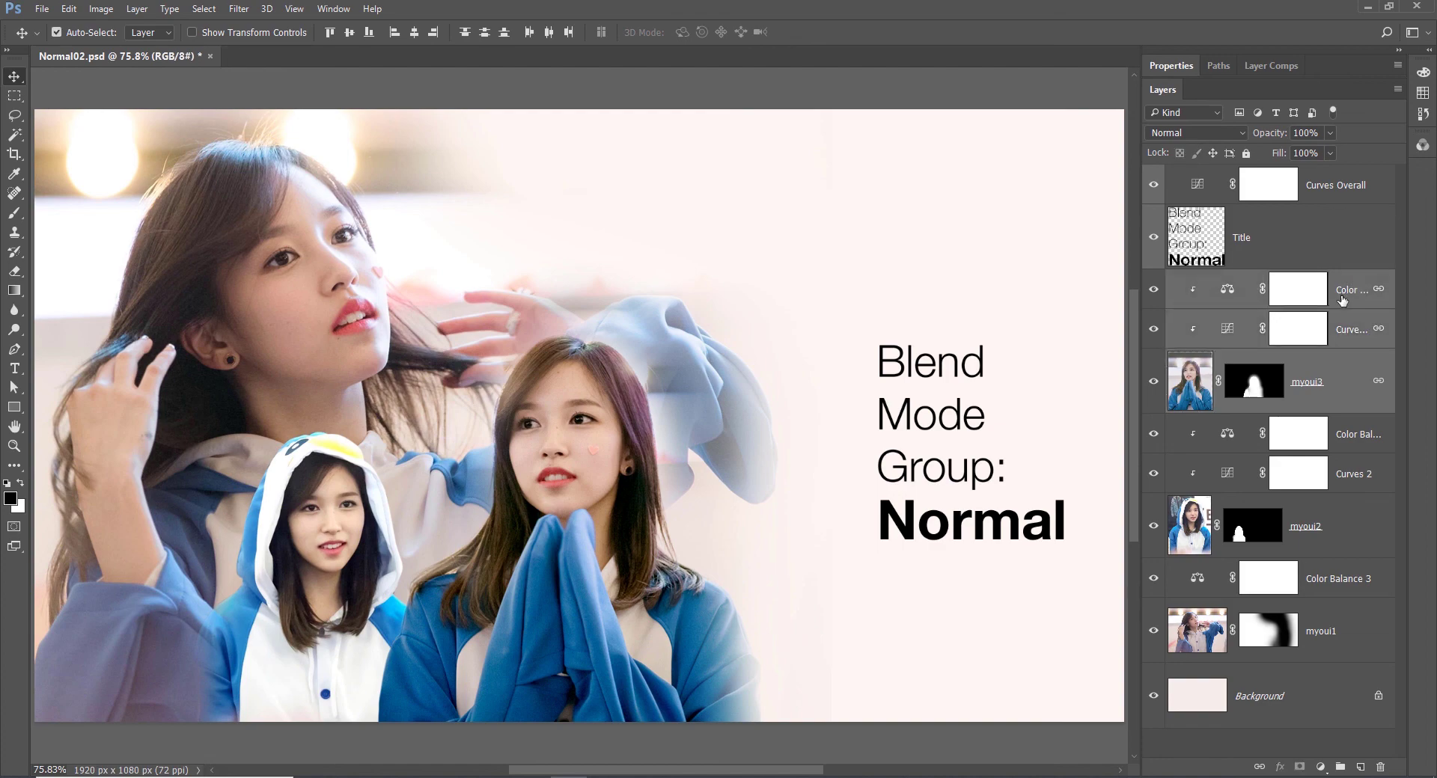
{"action": "key", "text": "ctrl+g"}
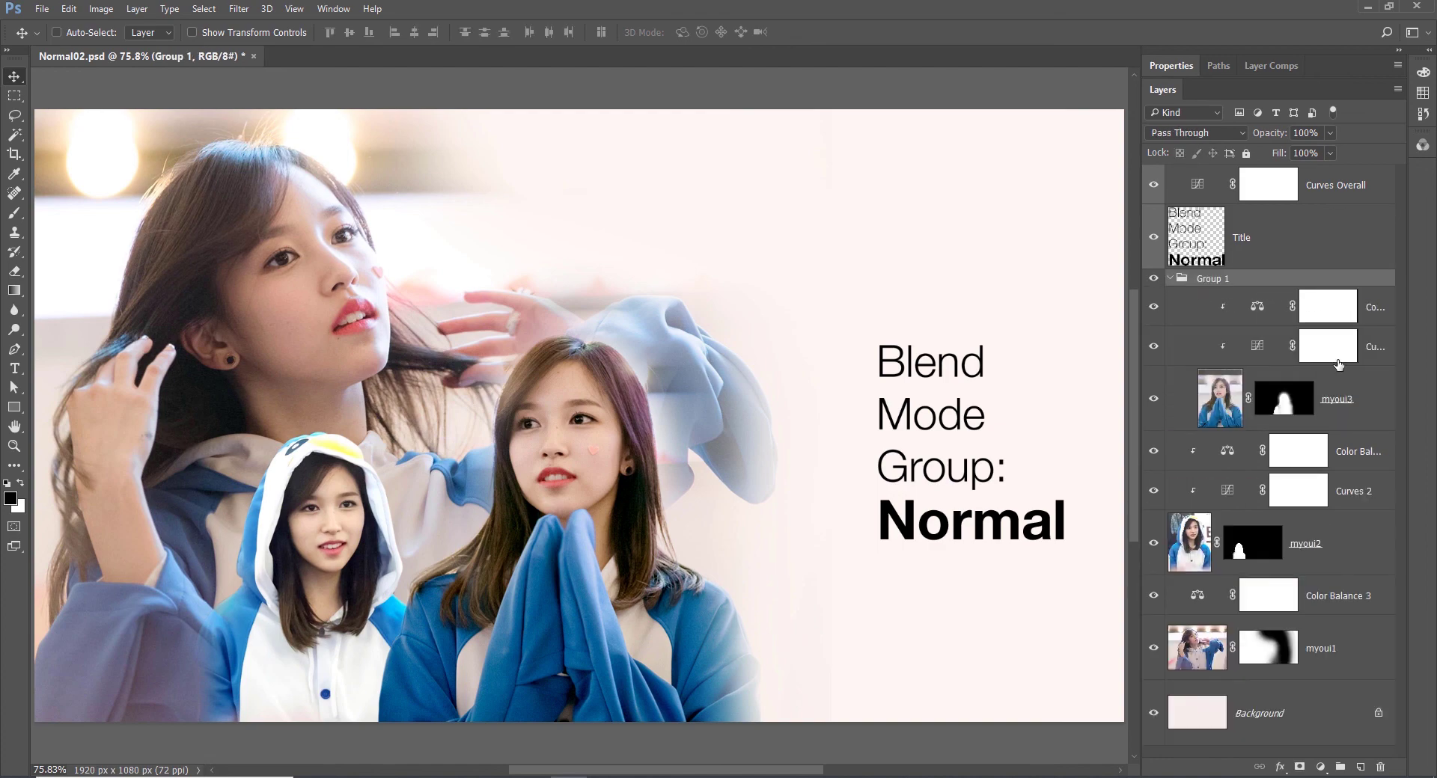
Place the myoui05 photo above myoui3 in Group 1, with Curves 1 and Color Balance 1 clipped and linked to it.
{"action": "left_click", "coordinate": [1366, 420]}
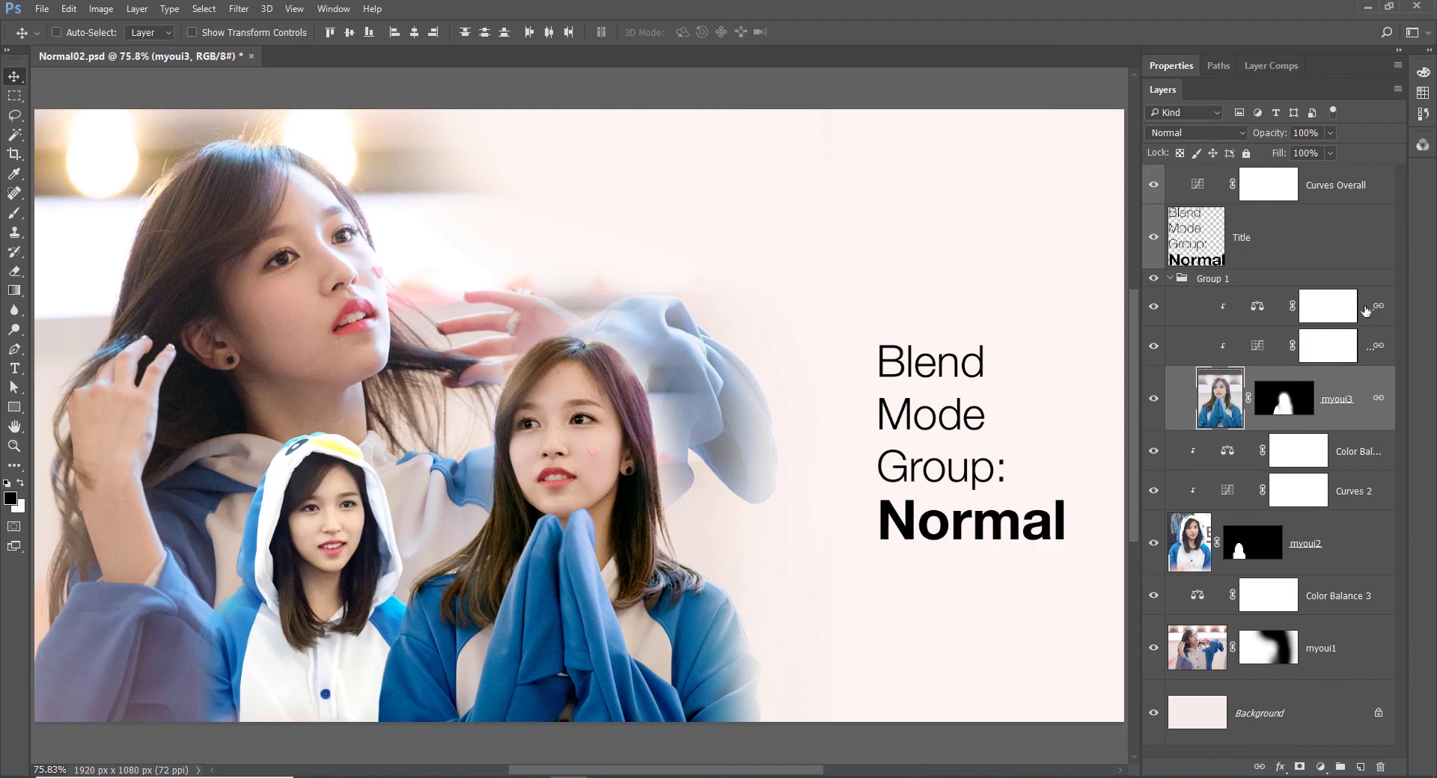
{"action": "left_click", "coordinate": [1367, 310]}
{"action": "left_click", "coordinate": [1365, 350], "text": "shift"}
{"action": "key", "text": "ctrl+alt+g"}
{"action": "left_click_drag", "start_coordinate": [1153, 307], "coordinate": [1153, 347]}
{"action": "left_click", "coordinate": [1352, 415], "text": "shift"}
{"action": "left_click", "coordinate": [1260, 767]}
{"action": "left_click", "coordinate": [1353, 415]}
{"action": "left_click", "coordinate": [385, 777]}
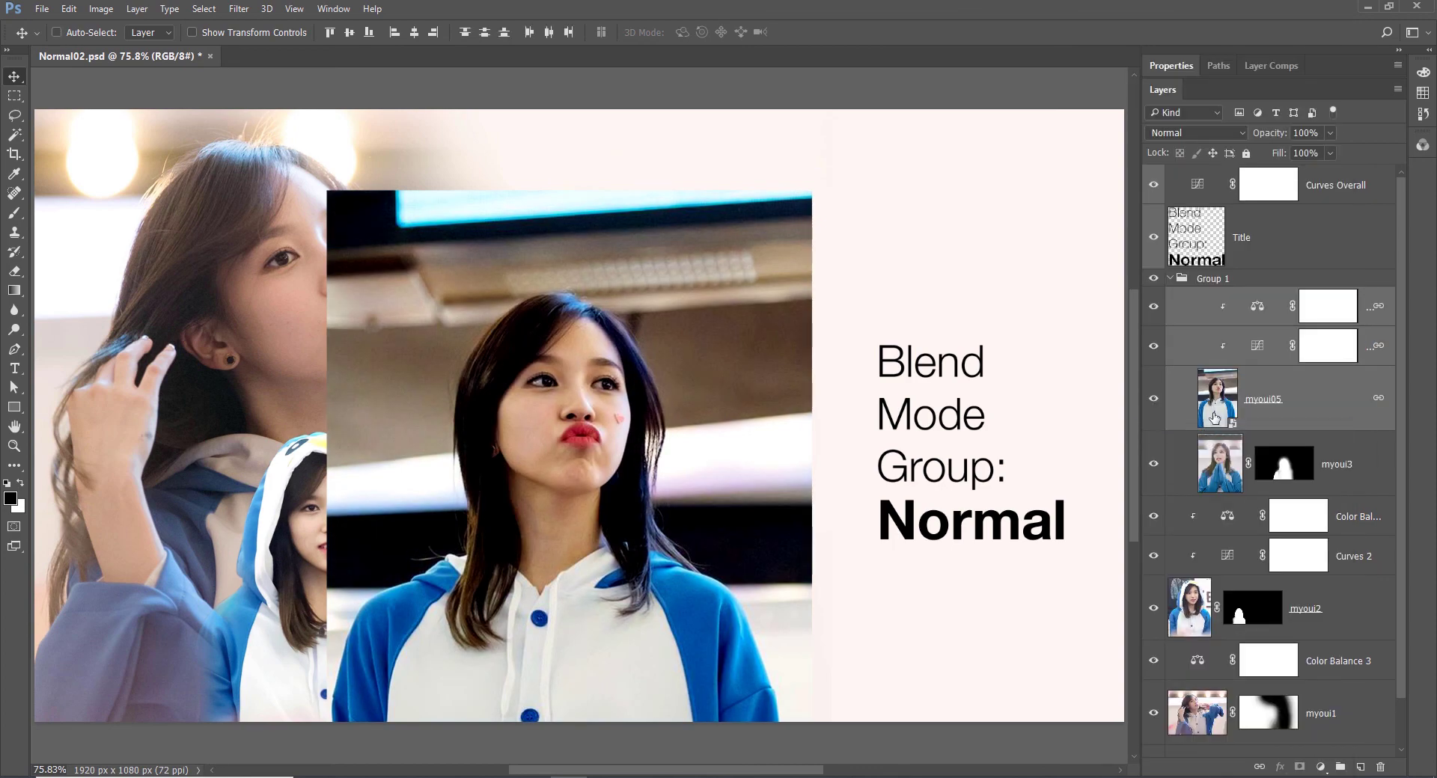
Add a layer mask to myoui05, paint black around the woman with the Brush, and hide the myoui3 layer.
{"action": "left_click", "coordinate": [1300, 767]}
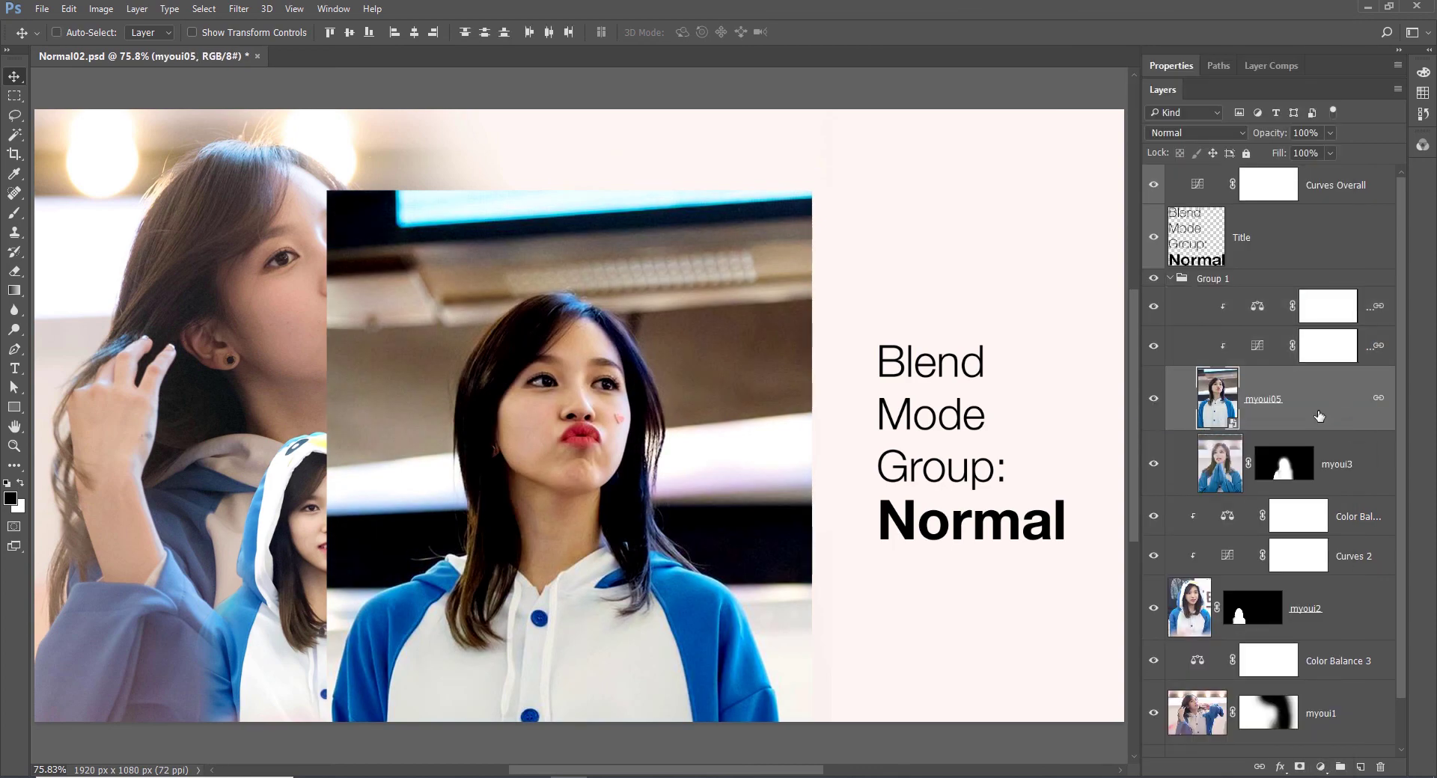
{"action": "key", "text": "b"}
{"action": "mouse_move", "coordinate": [771, 524]}
{"action": "left_mouse_down"}
{"action": "mouse_move", "coordinate": [609, 160]}
{"action": "mouse_move", "coordinate": [263, 589]}
{"action": "left_mouse_up"}
{"action": "key", "text": "v"}
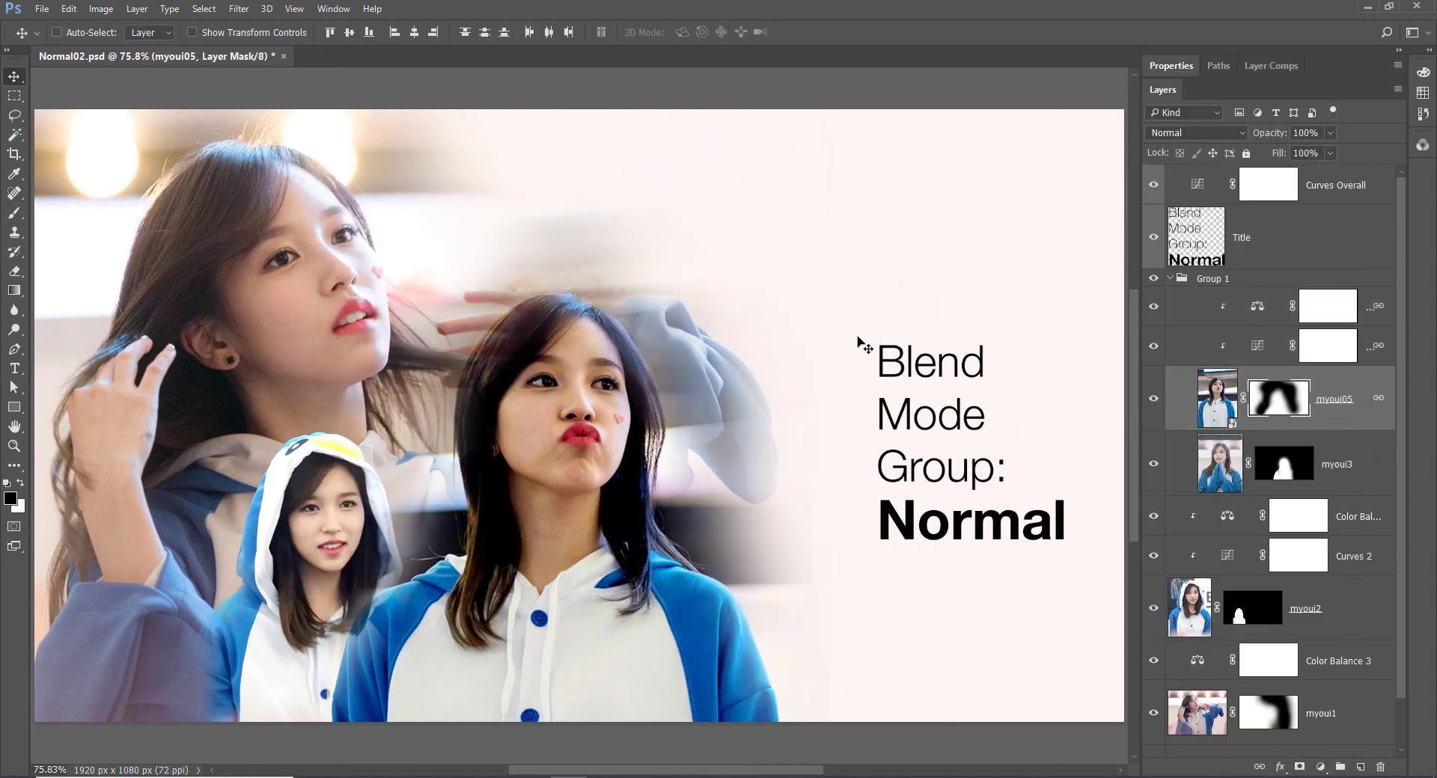
{"action": "left_click", "coordinate": [1153, 464]}
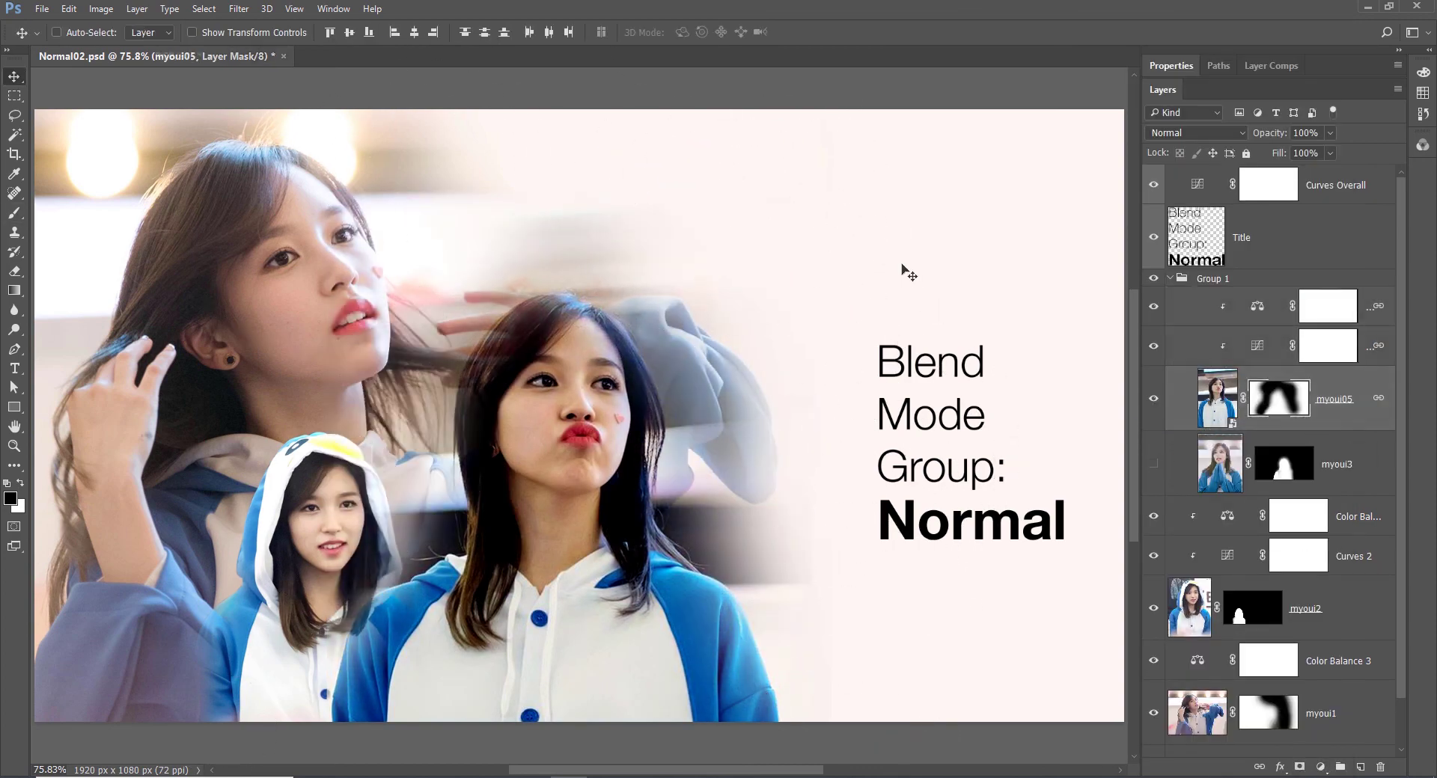
Unlink myoui05, Curves 1 and Color Balance 1, and release both adjustments from their clipping mask.
{"action": "key", "text": "ctrl+2"}
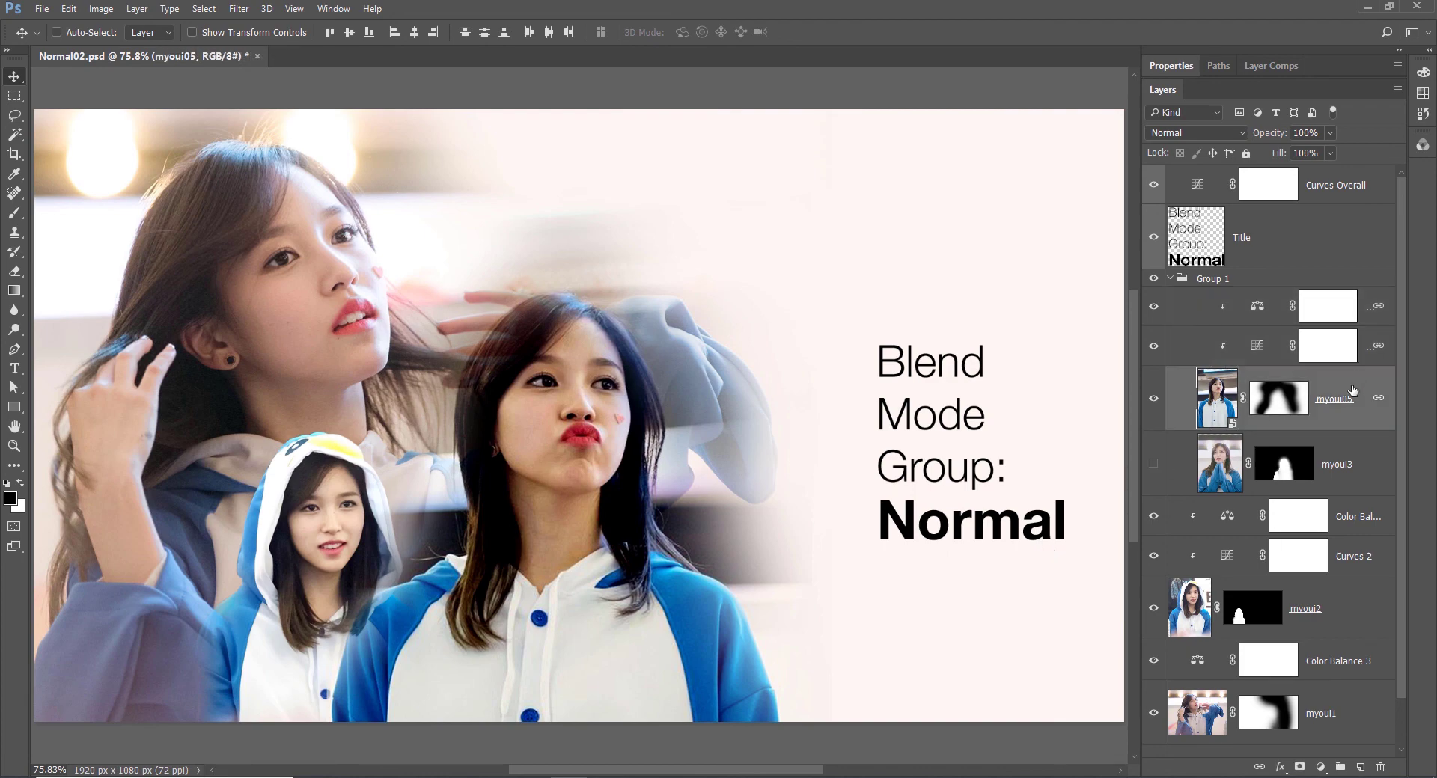
{"action": "left_click", "coordinate": [1367, 308], "text": "shift"}
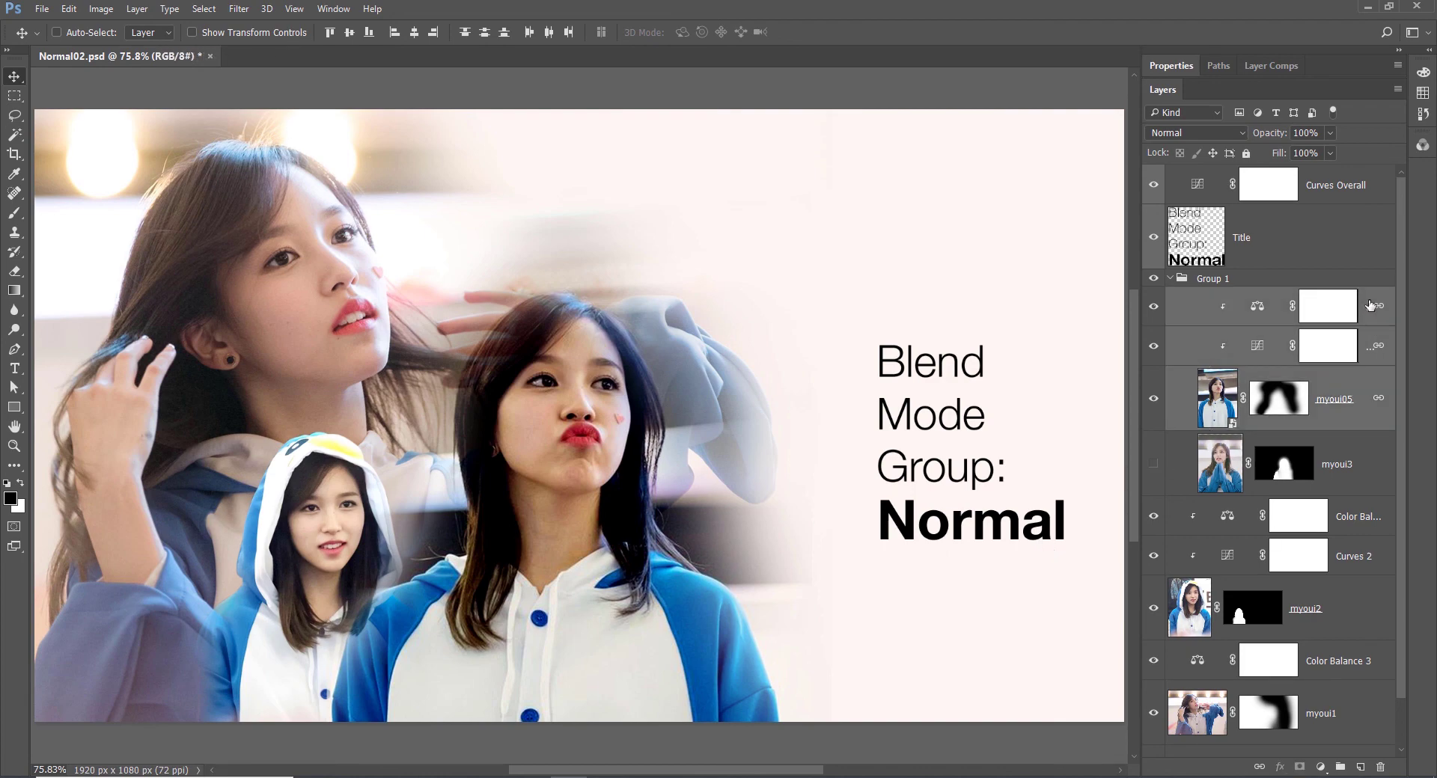
{"action": "right_click", "coordinate": [1367, 308]}
{"action": "left_click", "coordinate": [1257, 390]}
{"action": "left_click", "coordinate": [1374, 305]}
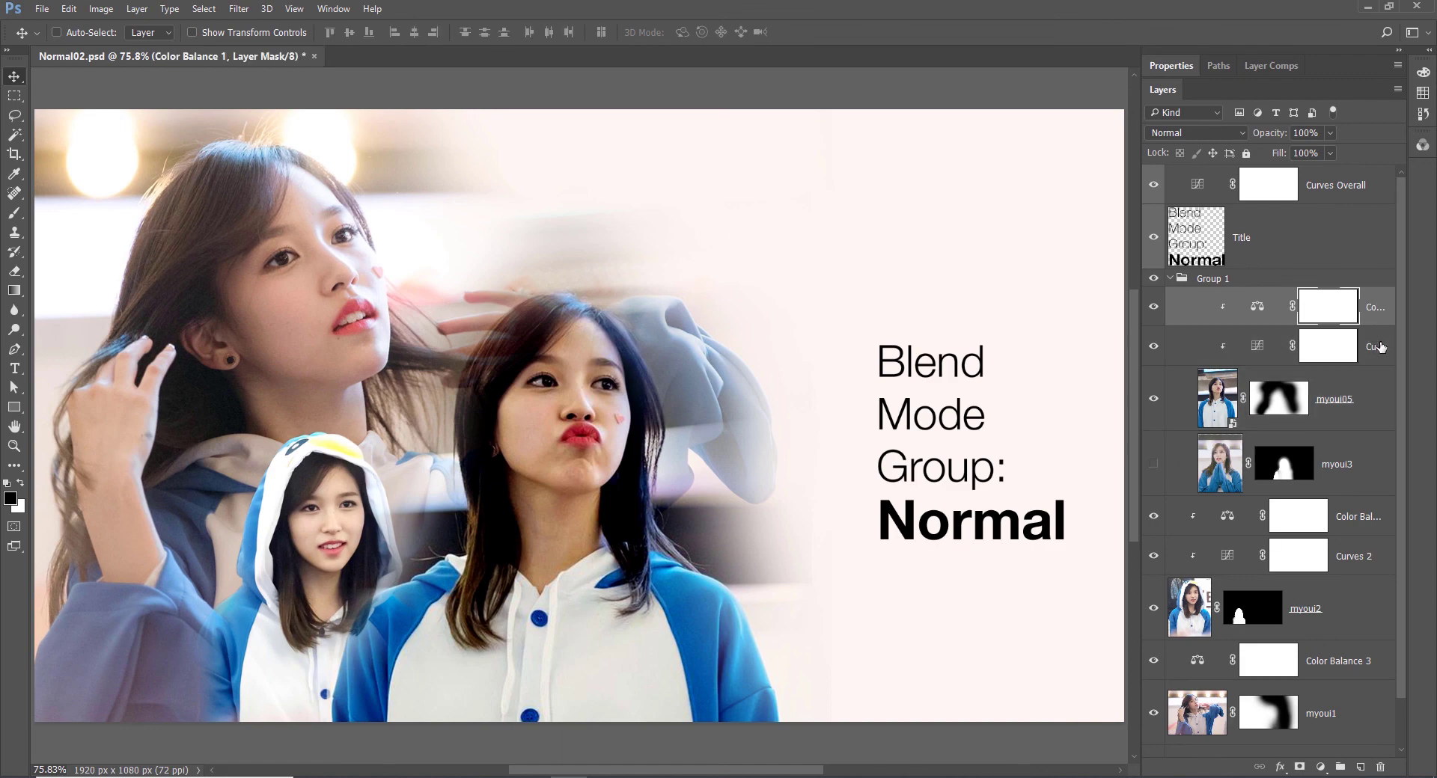
{"action": "left_click", "coordinate": [1377, 346], "text": "shift"}
{"action": "key", "text": "ctrl+alt+g"}
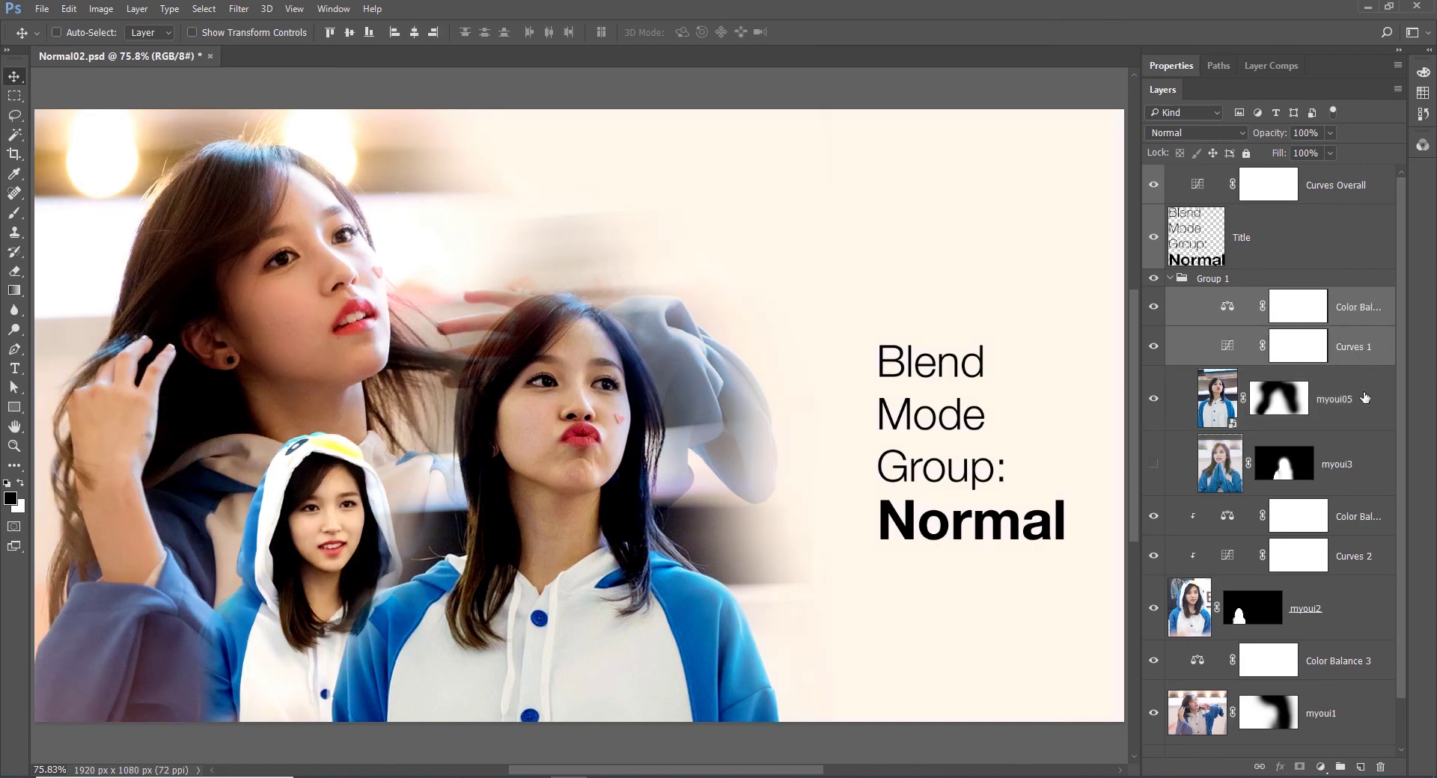
Set Group 1's blend mode to Normal and review its Color Balance 1, Curves 1 and myoui05 layers.
{"action": "left_click", "coordinate": [1262, 281]}
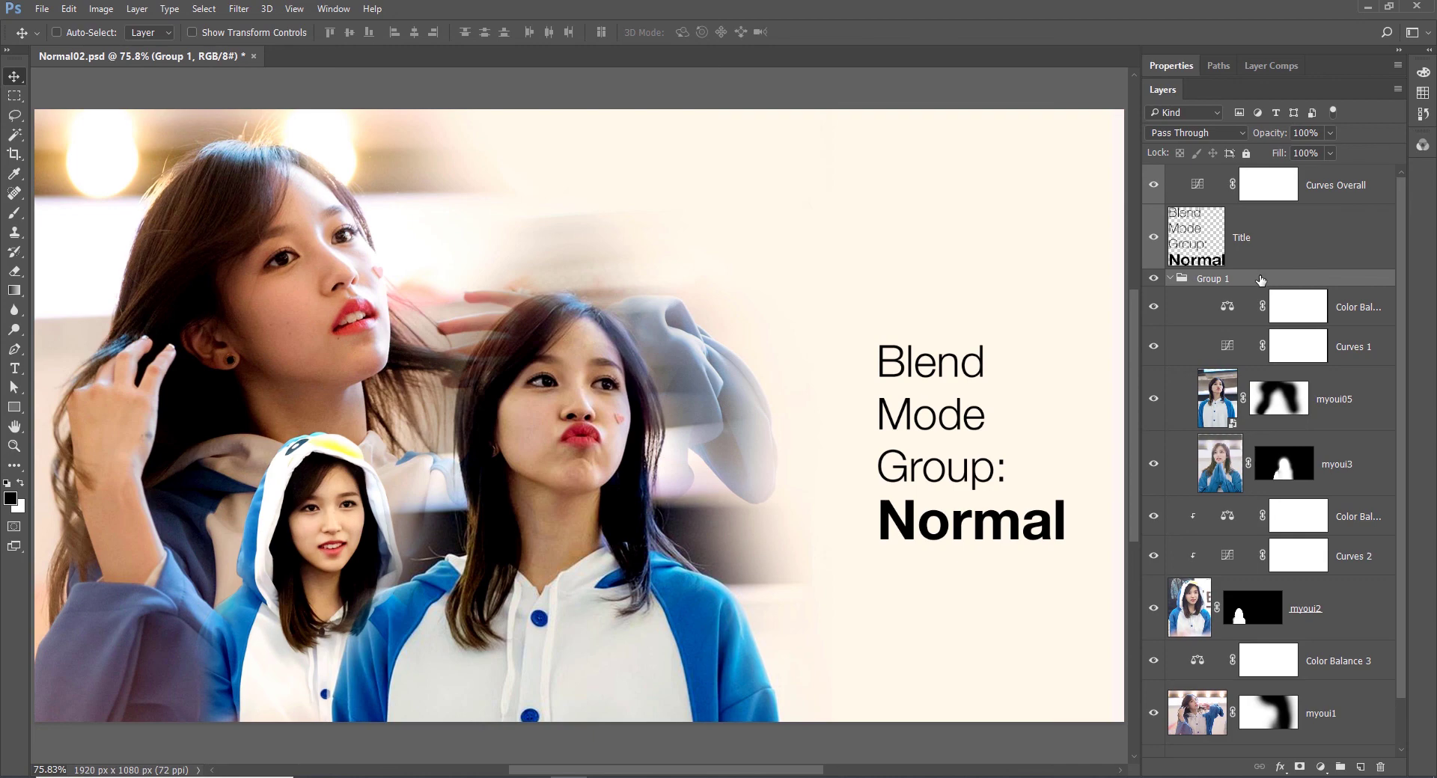
{"action": "left_click", "coordinate": [1196, 133]}
{"action": "left_click", "coordinate": [1172, 170]}
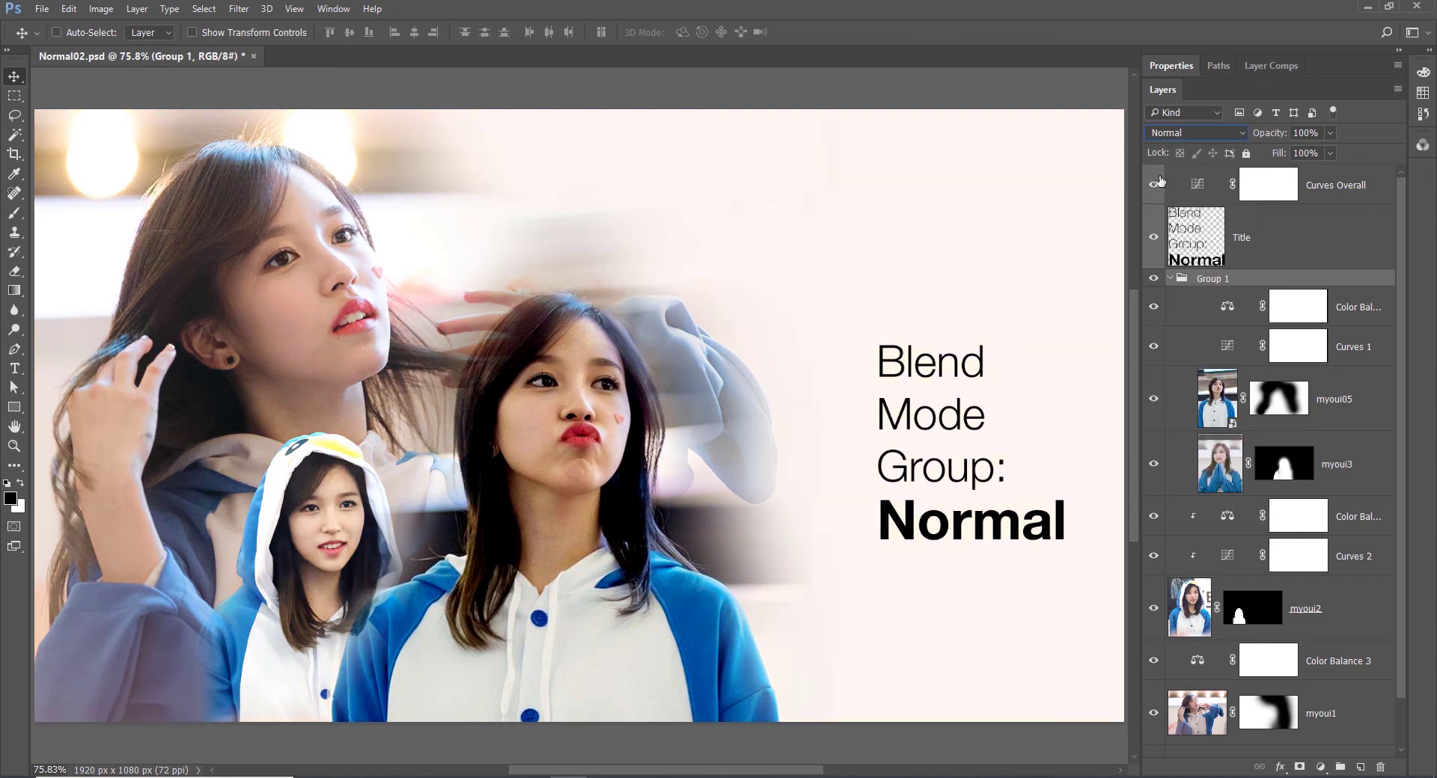
{"action": "left_click", "coordinate": [1367, 307]}
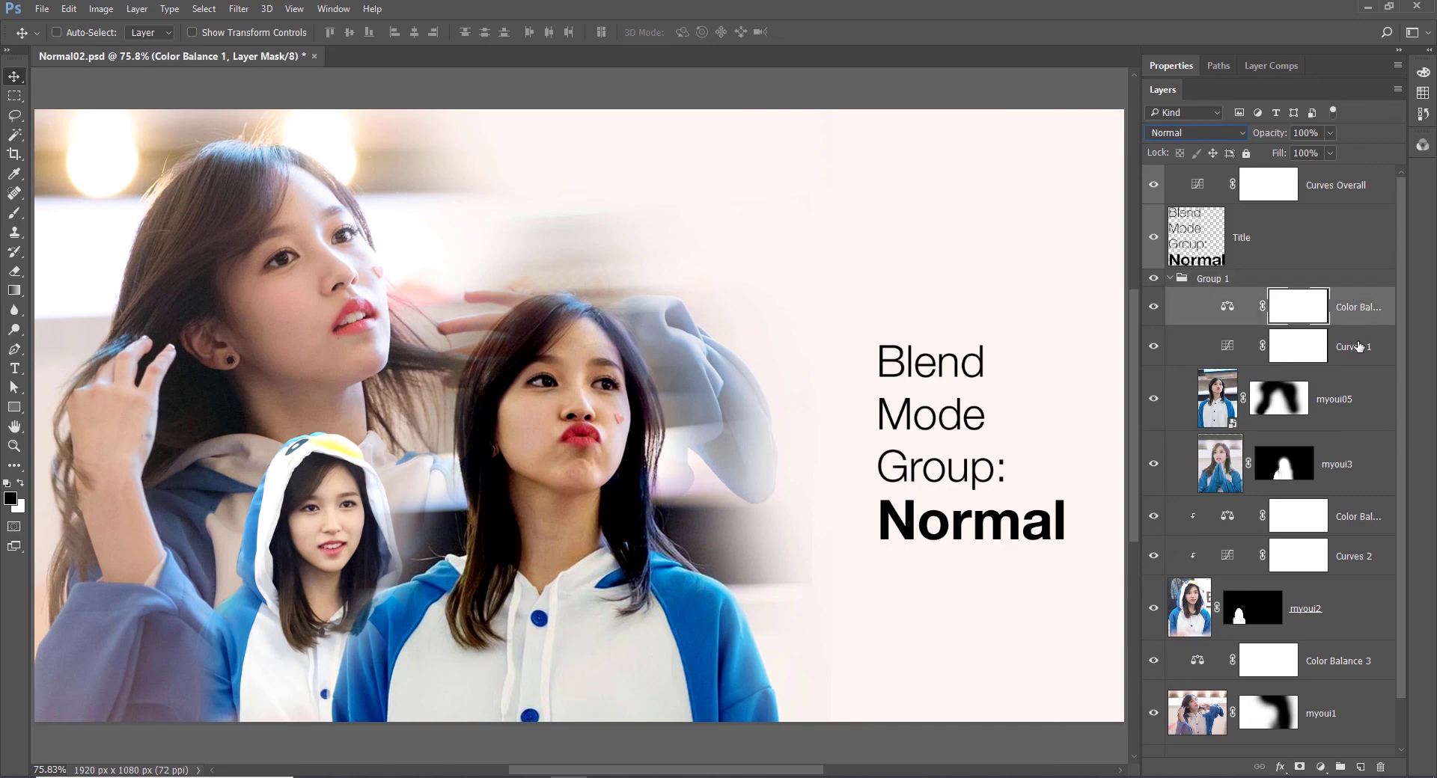
{"action": "left_click", "coordinate": [1358, 346]}
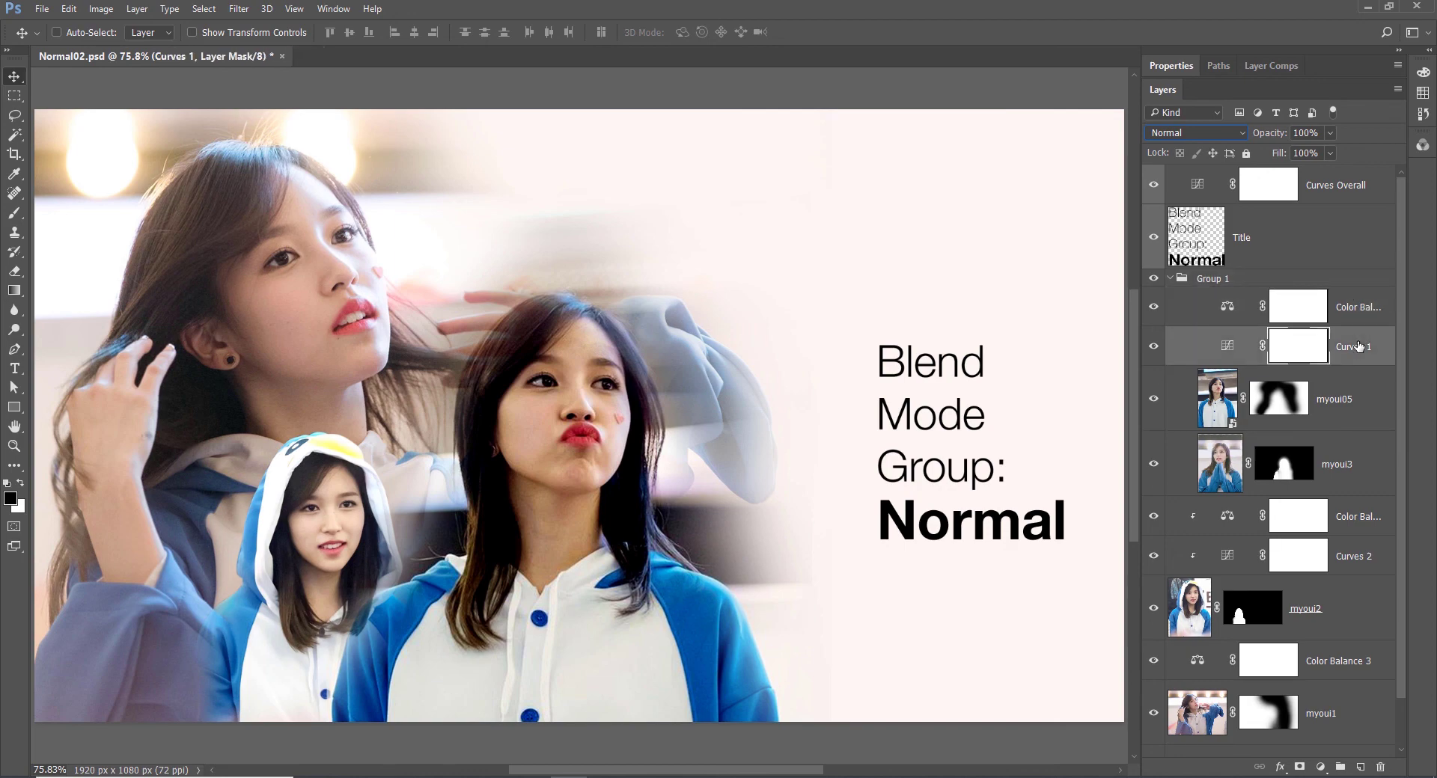
{"action": "left_click", "coordinate": [1153, 464]}
{"action": "left_click", "coordinate": [1361, 406]}
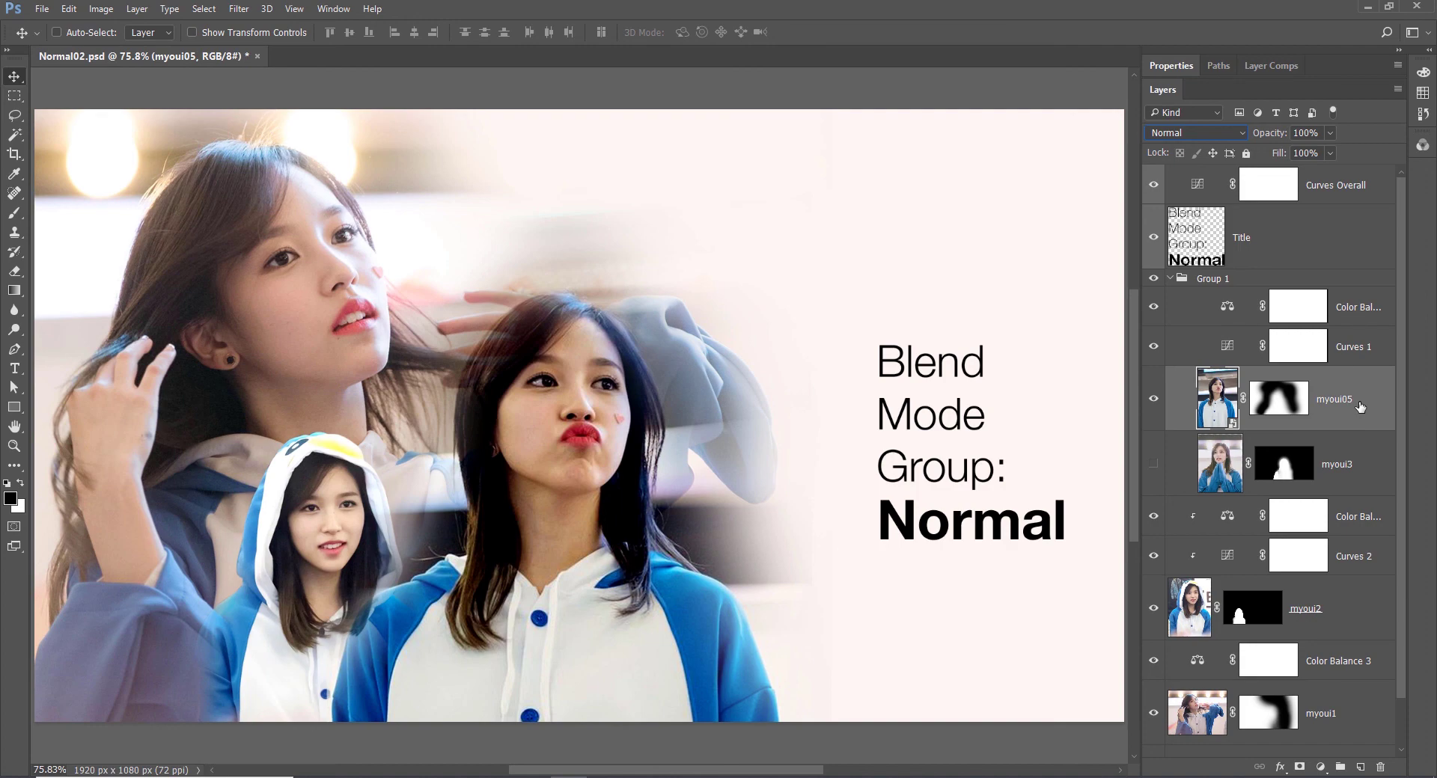
Add a Black & White adjustment layer above Color Balance 1 inside Group 1.
{"action": "left_click", "coordinate": [1358, 313]}
{"action": "left_click", "coordinate": [1321, 767]}
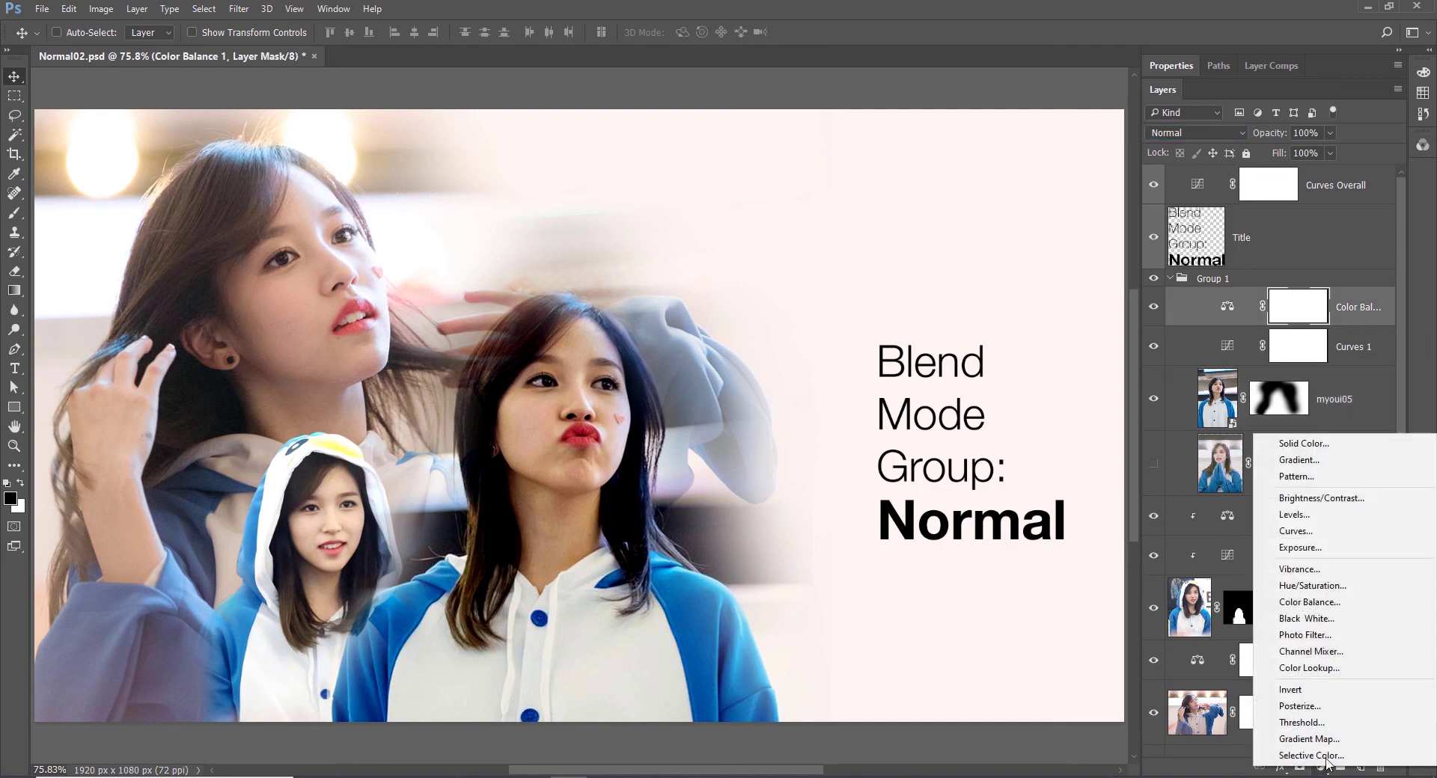
{"action": "left_click", "coordinate": [1306, 619]}
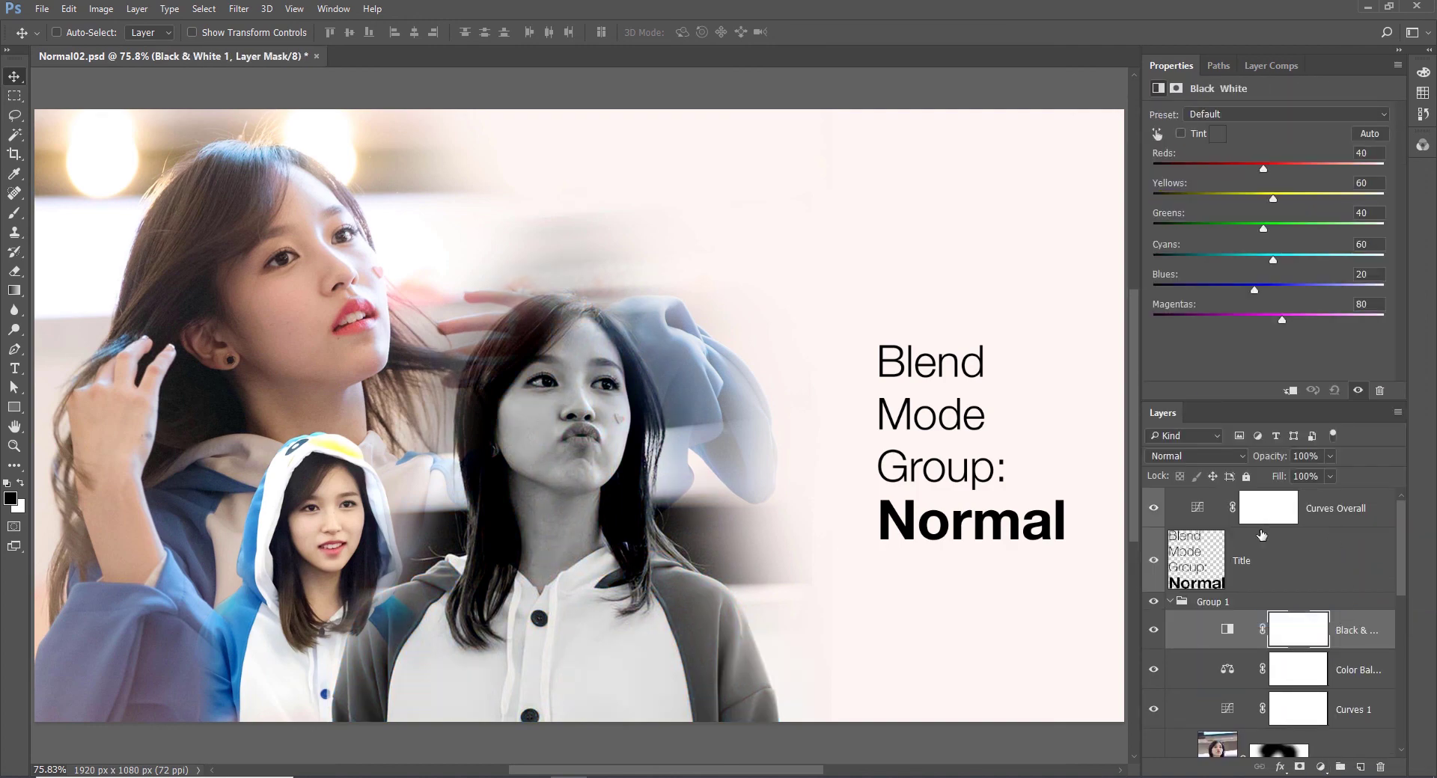
Select Group 1, which holds the Black & White adjustment and the myoui05 photo.
{"action": "scroll", "coordinate": [1406, 601], "scroll_direction": "down", "scroll_amount": 1}
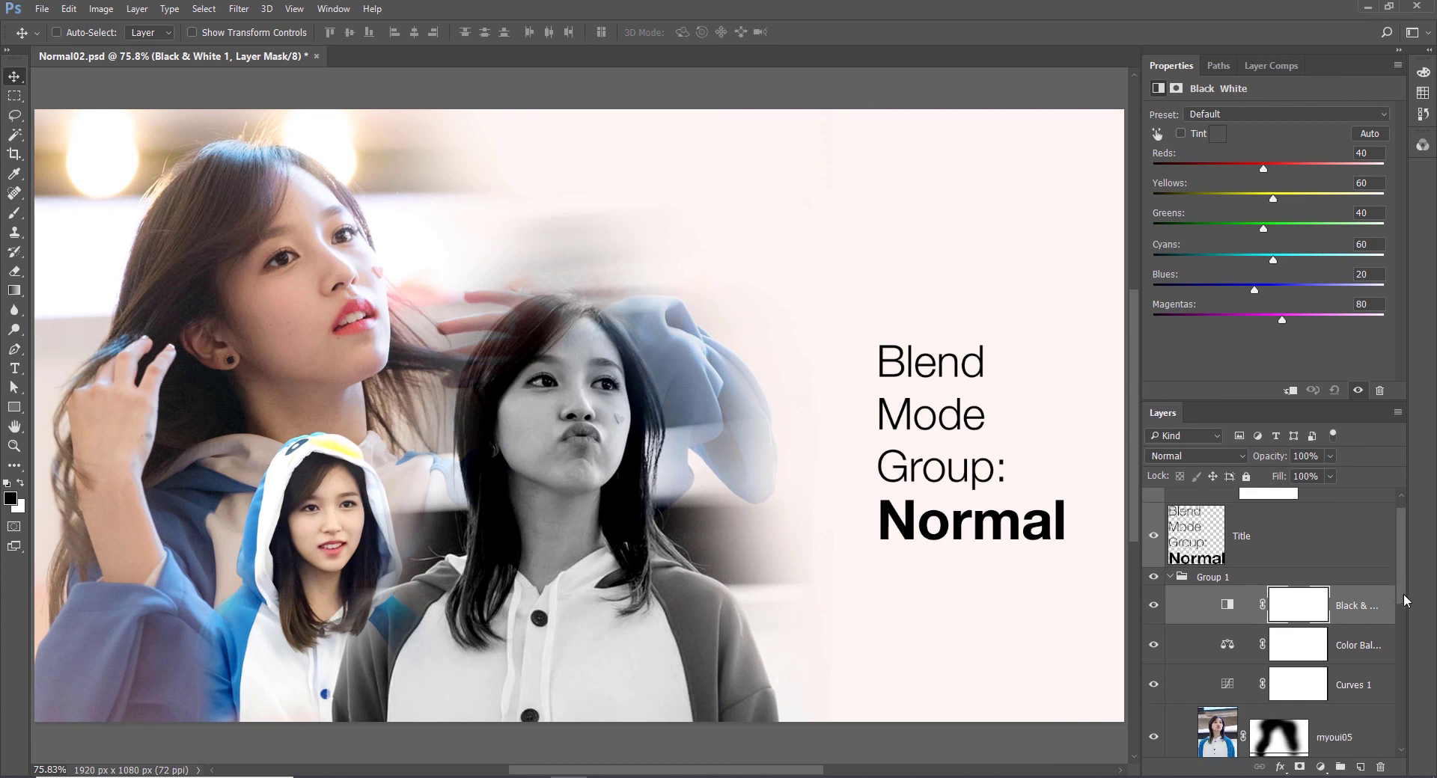
{"action": "scroll", "coordinate": [1406, 601], "scroll_direction": "down", "scroll_amount": 2}
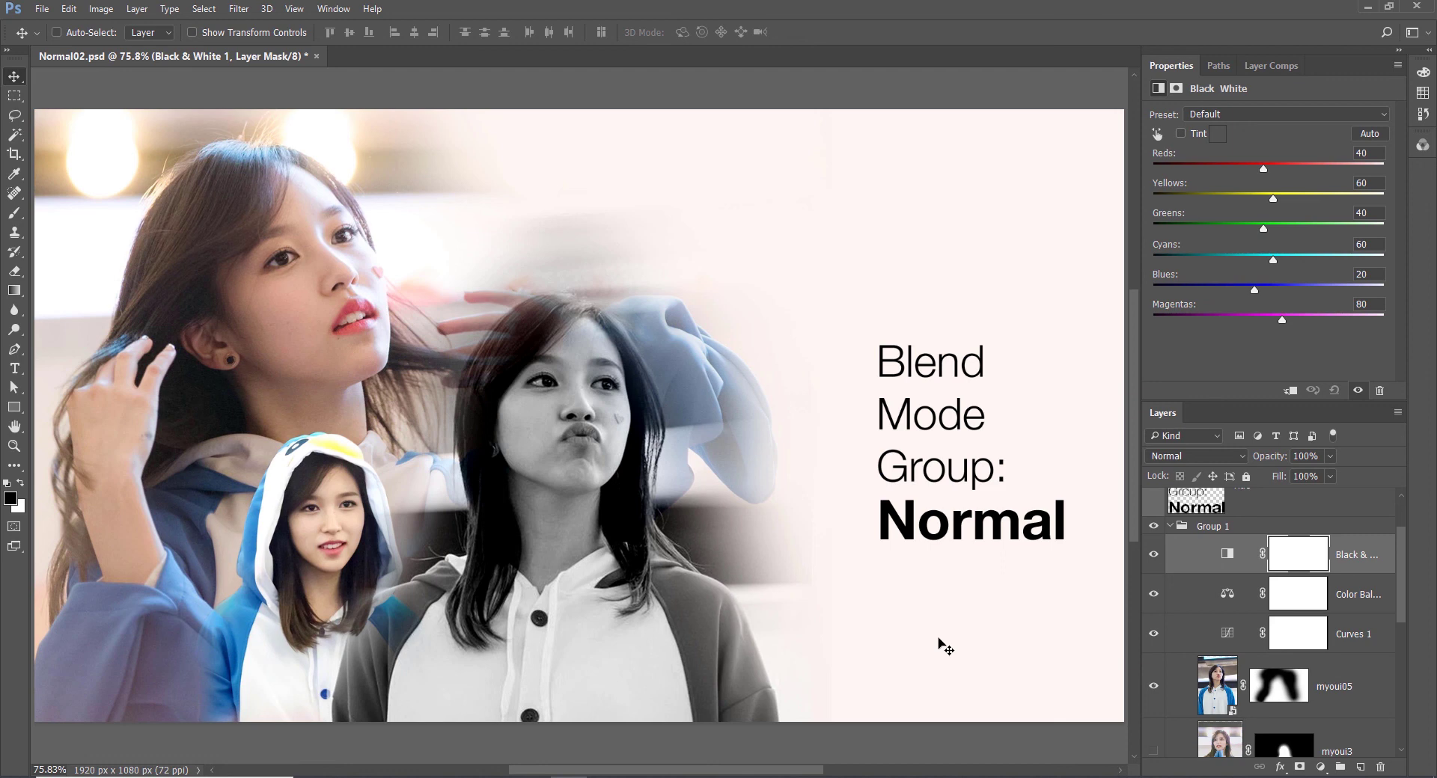
{"action": "left_click", "coordinate": [1227, 532]}
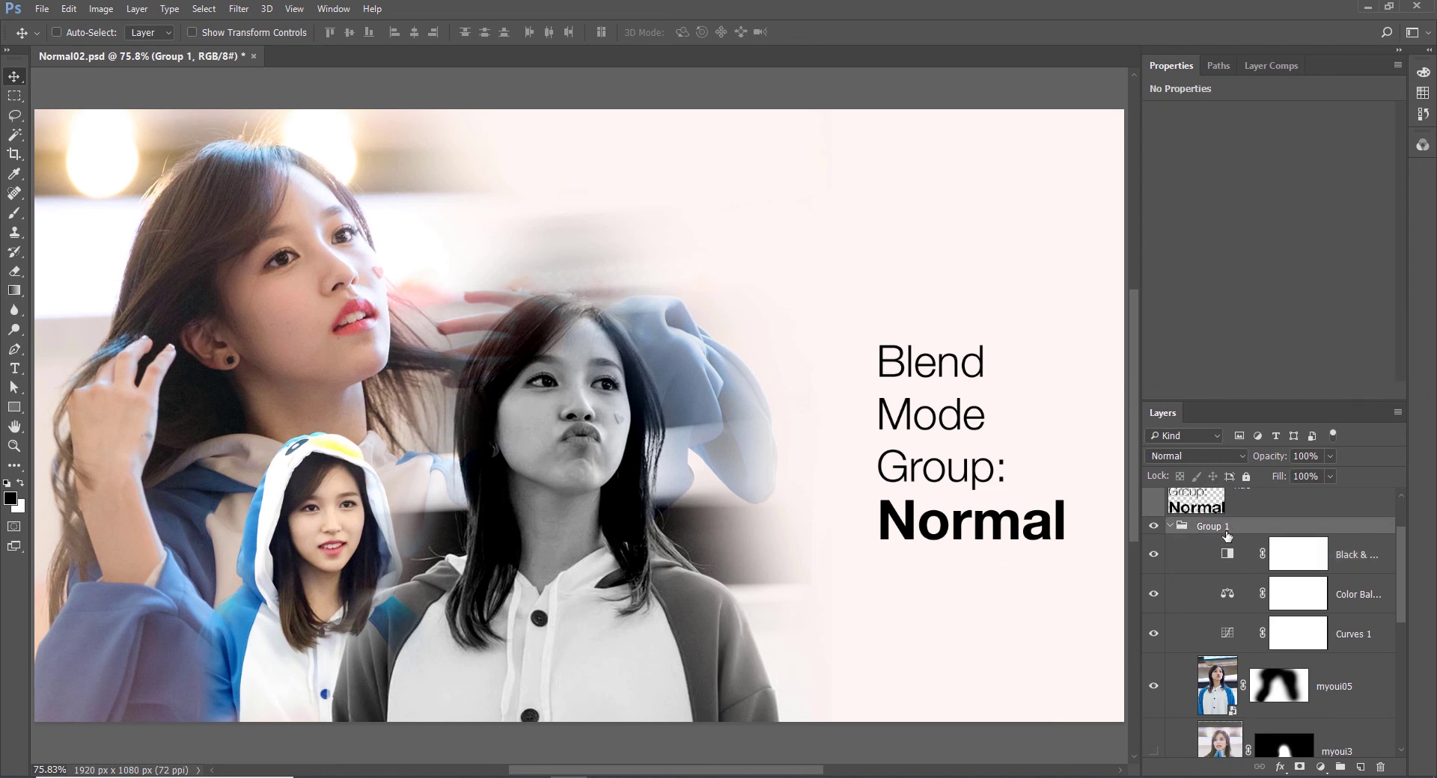